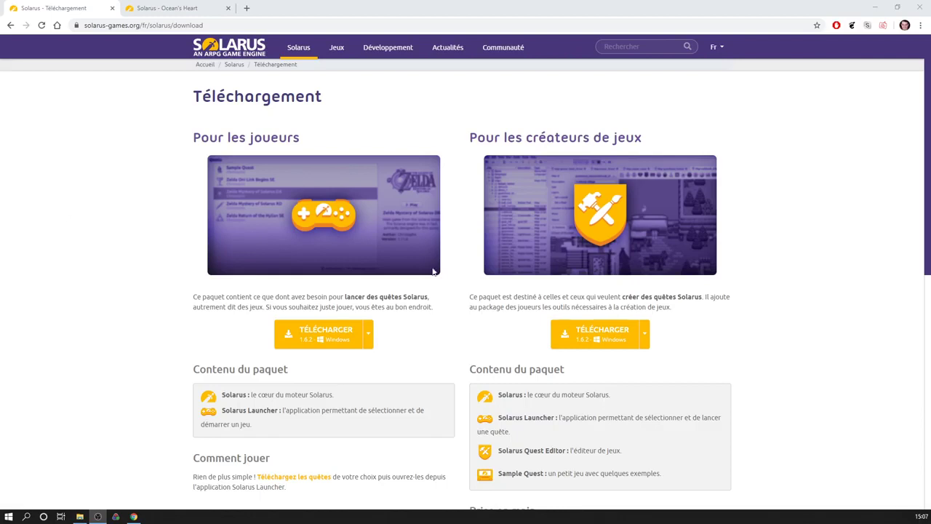
Step: Bring Chrome forward, check the Ocean's Heart page, and return to the Solarus download page
{"action": "left_click", "coordinate": [827, 241]}
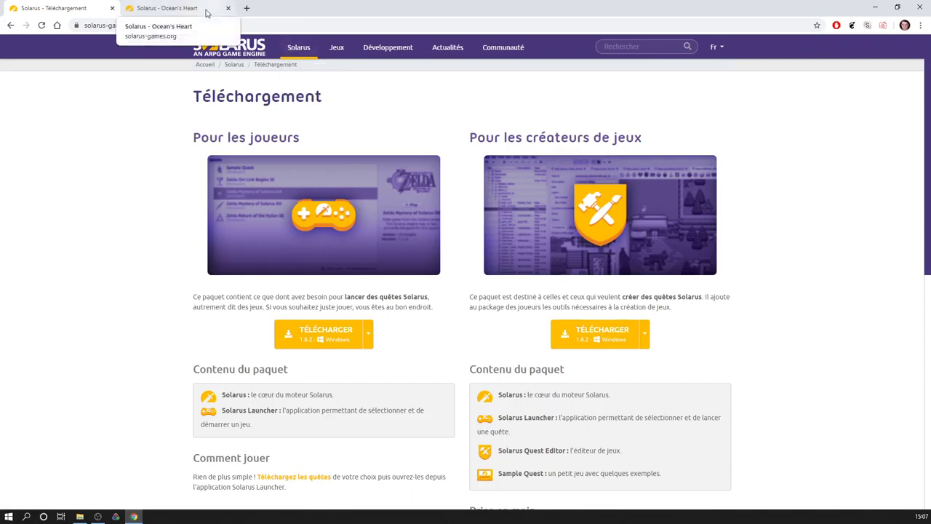
{"action": "left_click", "coordinate": [207, 12]}
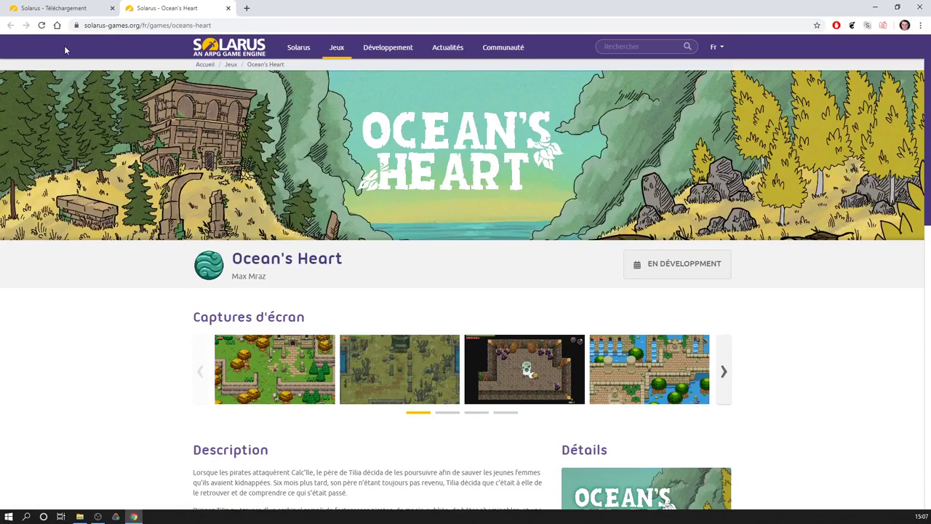
{"action": "left_click", "coordinate": [94, 12]}
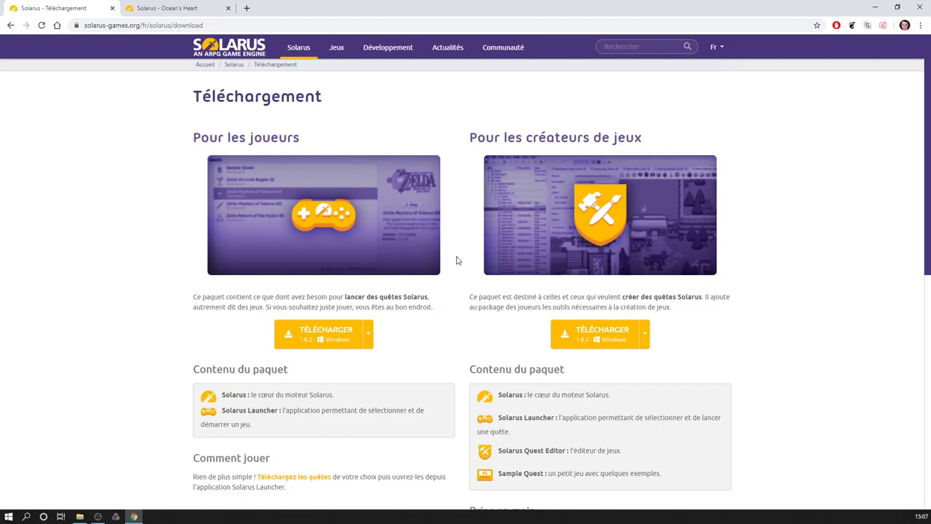
Step: Download the game creators' Solarus 1.6.2 Windows package and close its notice
{"action": "left_click_drag", "start_coordinate": [222, 410], "coordinate": [277, 412]}
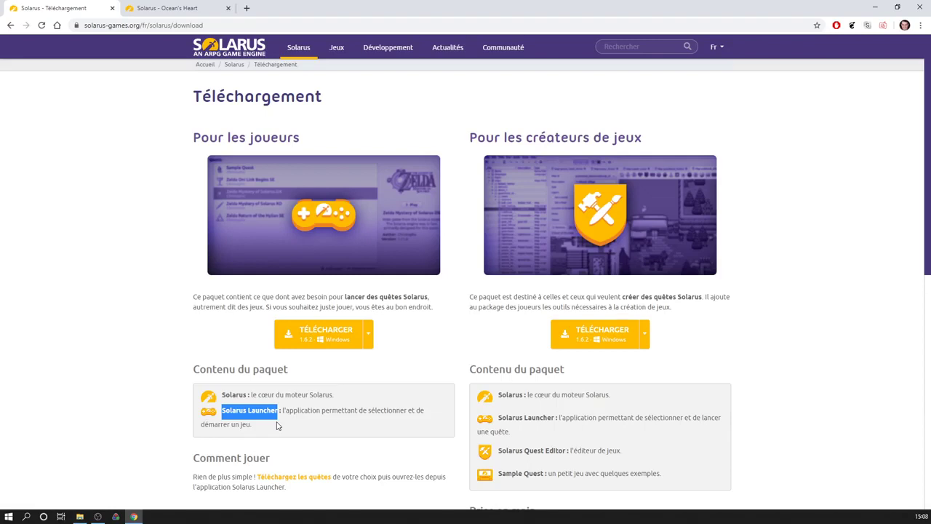
{"action": "left_click", "coordinate": [332, 410]}
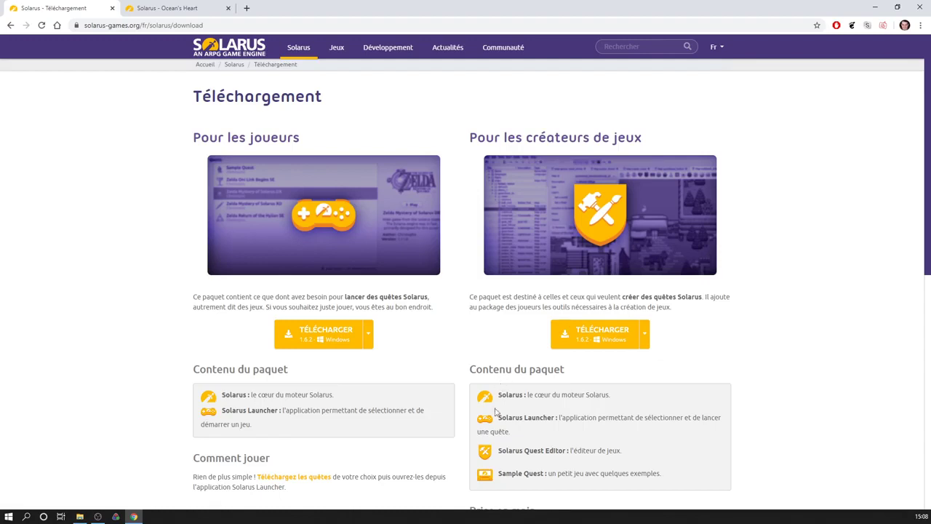
{"action": "left_click_drag", "start_coordinate": [499, 450], "coordinate": [640, 456]}
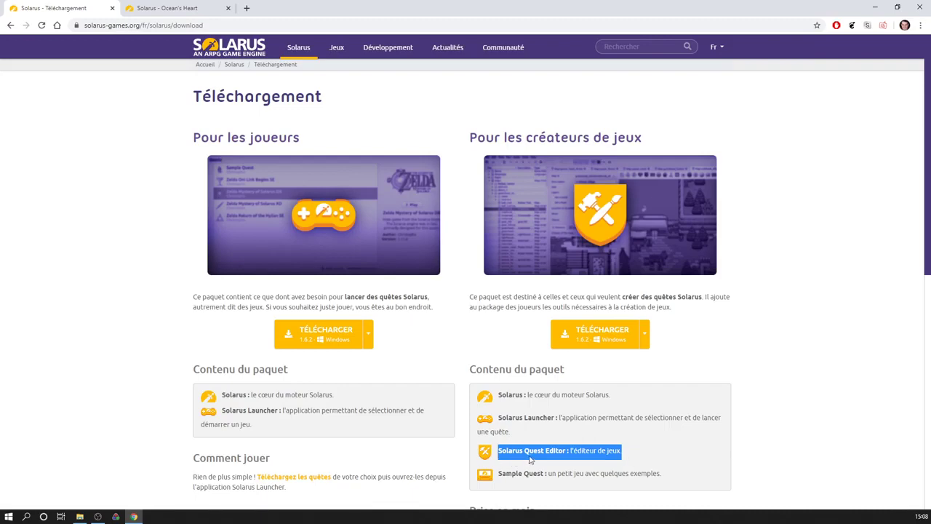
{"action": "left_click", "coordinate": [677, 454]}
{"action": "left_click", "coordinate": [623, 338]}
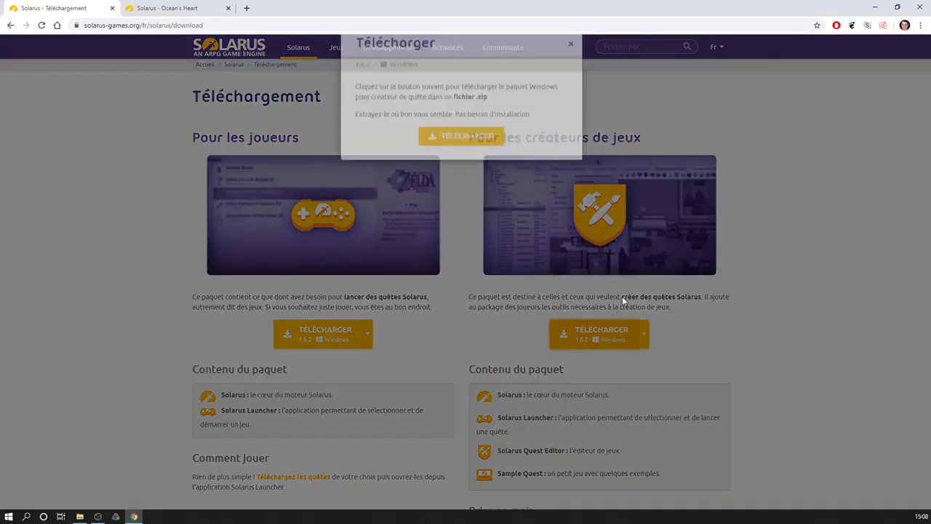
{"action": "left_click", "coordinate": [571, 64]}
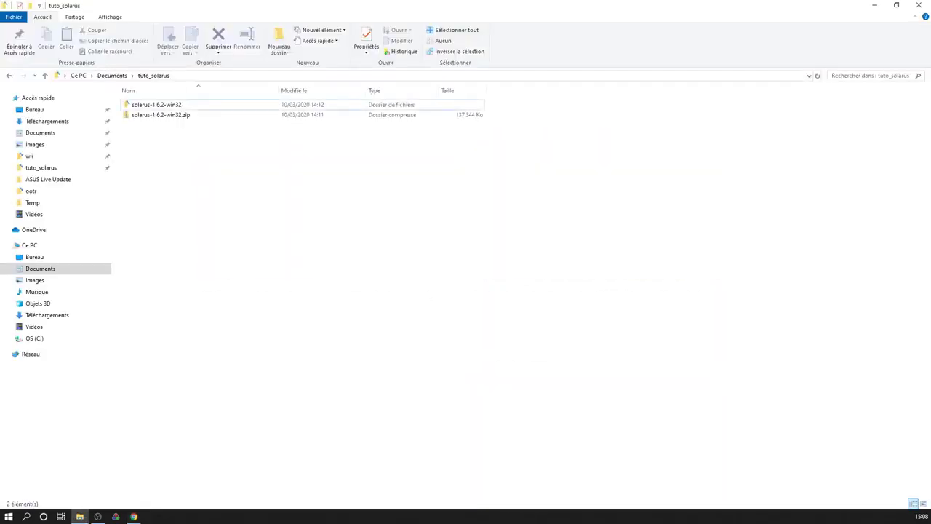
Step: Open the solarus folder inside solarus-1.6.2-win32
{"action": "left_click", "coordinate": [174, 108]}
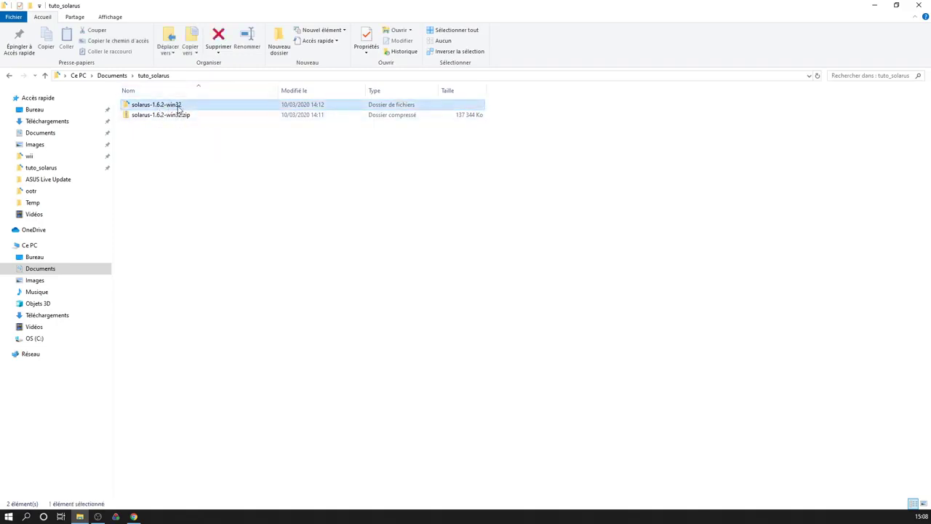
{"action": "double_click", "coordinate": [179, 110]}
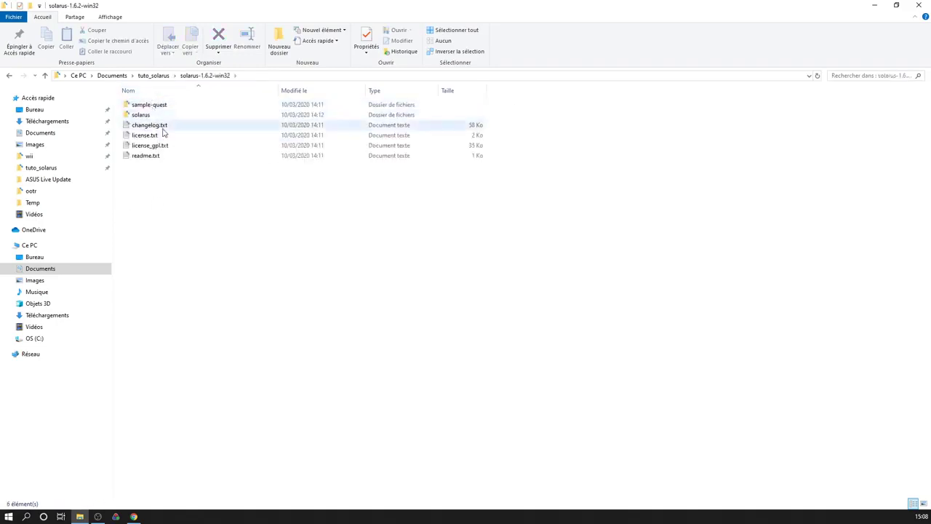
{"action": "left_click", "coordinate": [159, 115]}
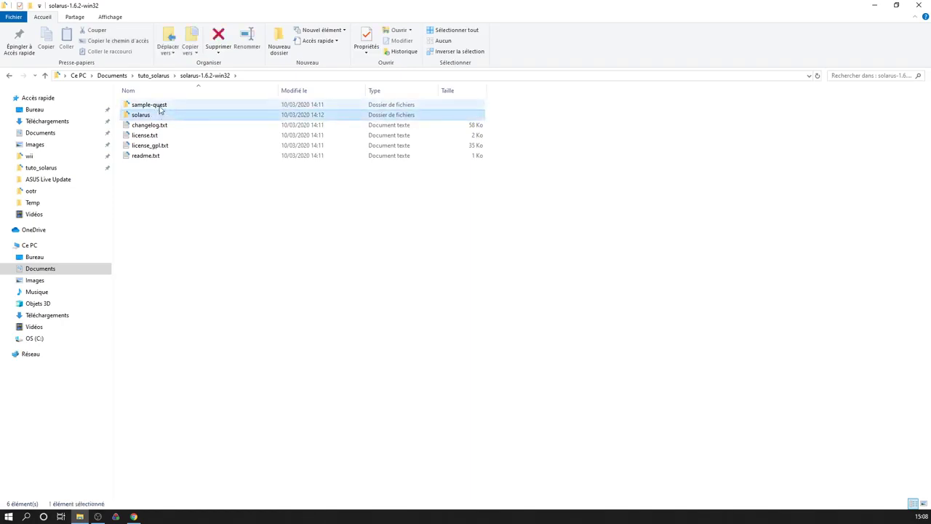
{"action": "left_click", "coordinate": [160, 108]}
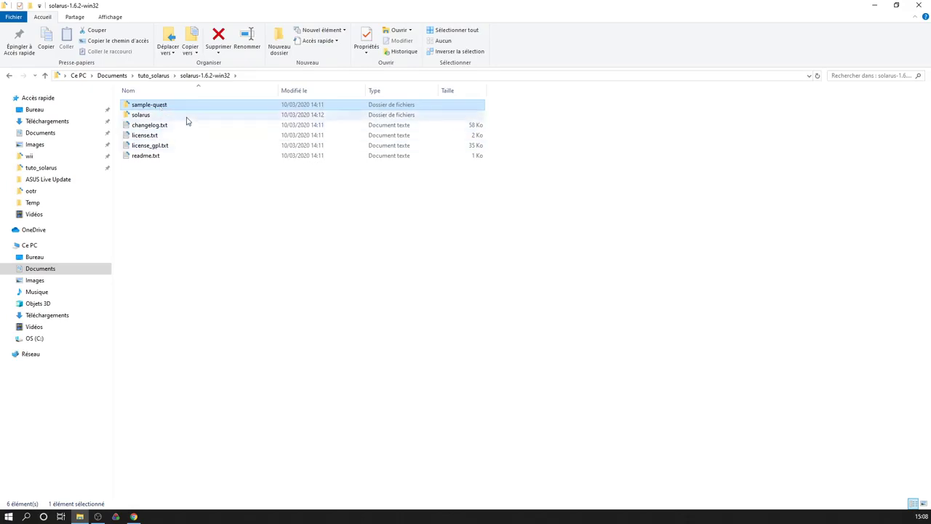
{"action": "double_click", "coordinate": [141, 115]}
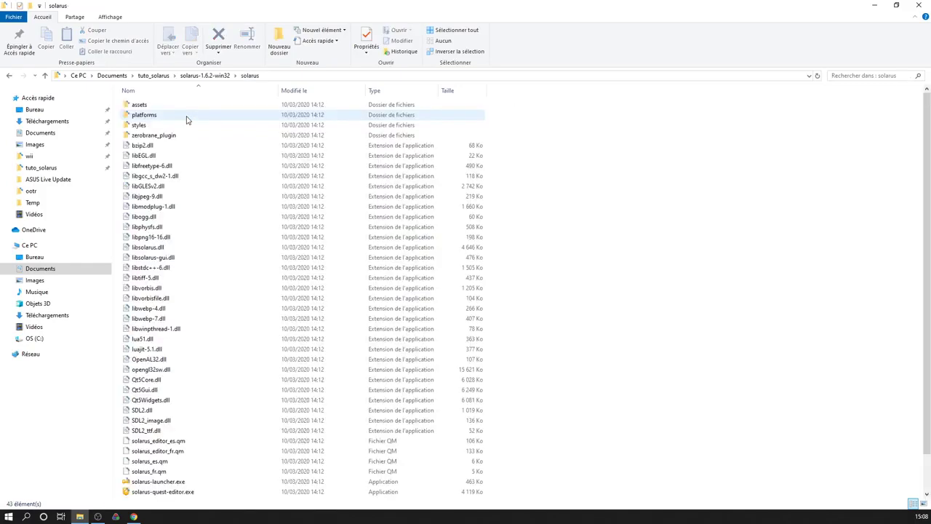
Step: Try solarus-launcher.exe and close it, then start solarus-quest-editor.exe
{"action": "scroll", "coordinate": [276, 222], "scroll_direction": "down", "scroll_amount": 2}
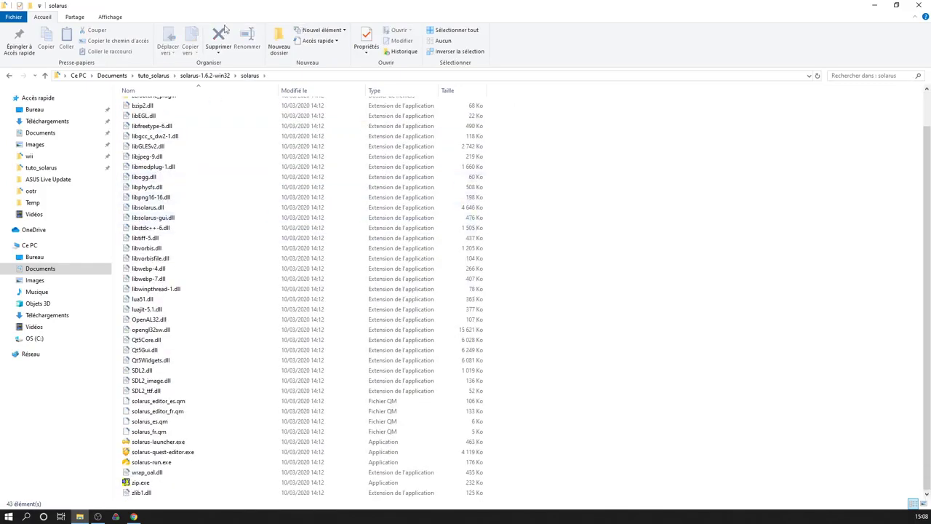
{"action": "left_click", "coordinate": [182, 443]}
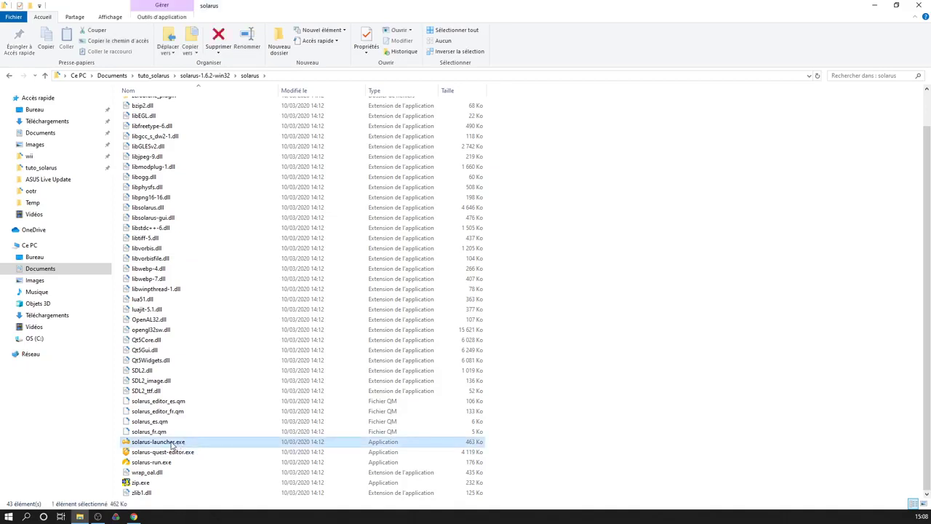
{"action": "double_click", "coordinate": [175, 442]}
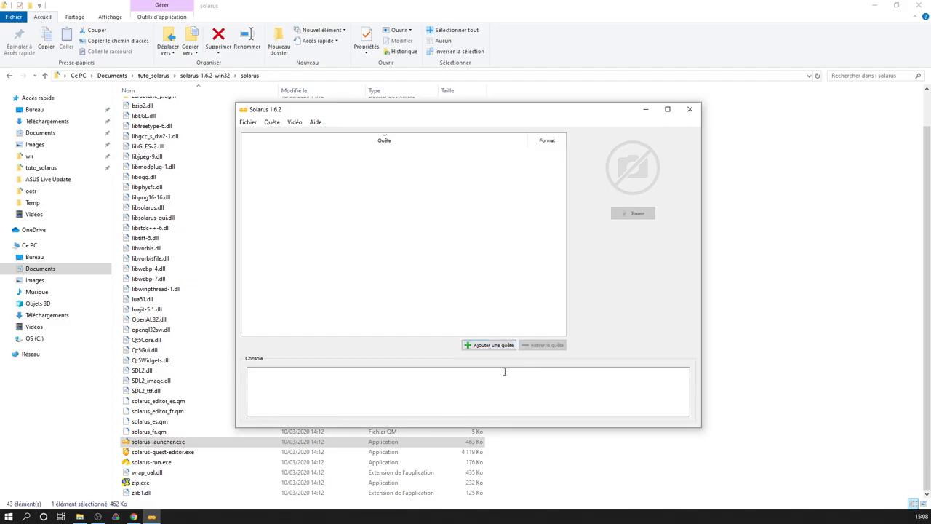
{"action": "left_click", "coordinate": [690, 109]}
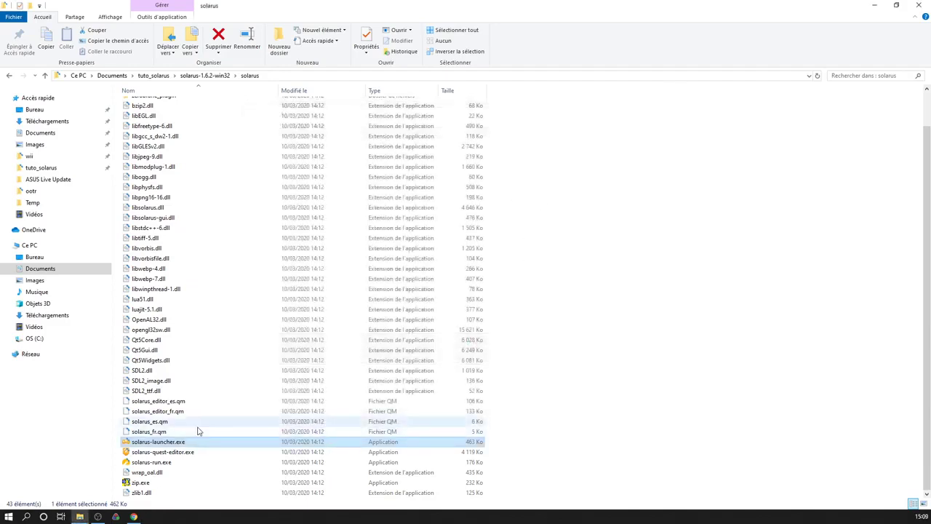
{"action": "left_click", "coordinate": [184, 456]}
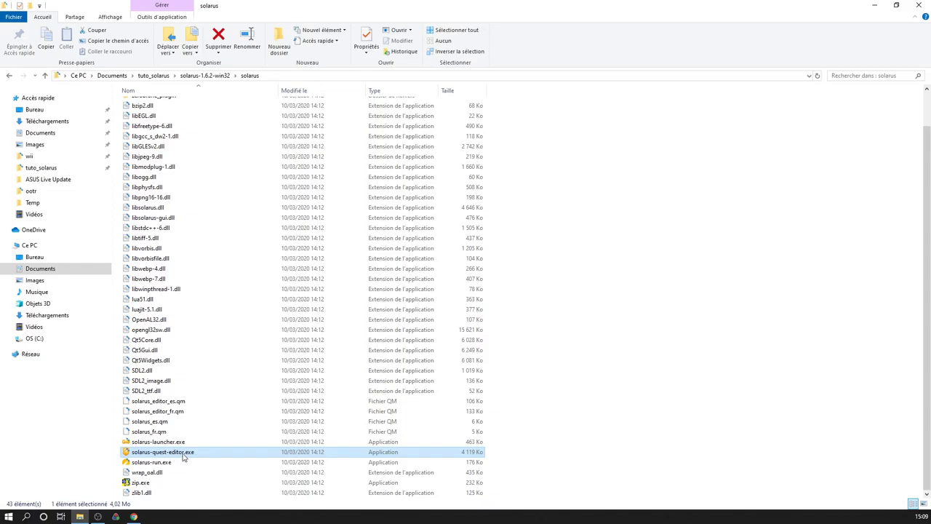
{"action": "double_click", "coordinate": [186, 453]}
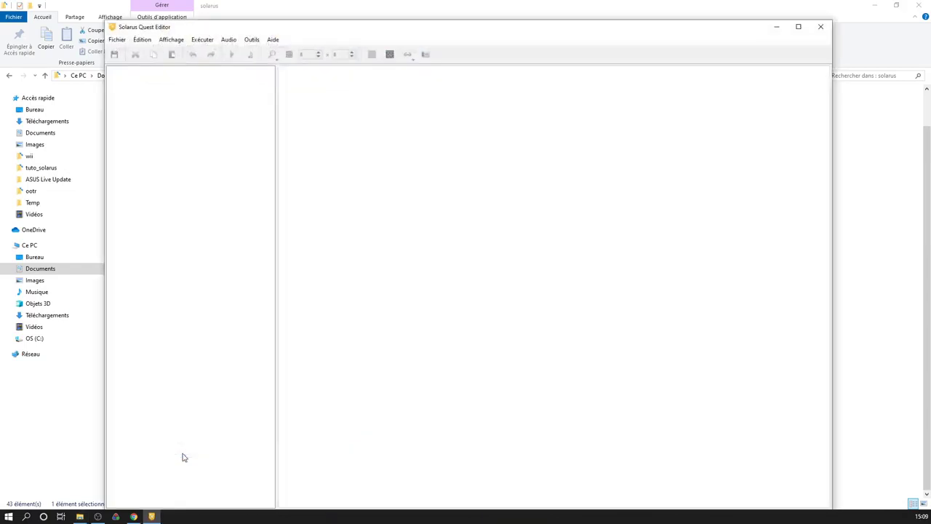
Step: Maximize the editor and create a new quest in a new tuto_solarus\chapitre1 folder
{"action": "double_click", "coordinate": [261, 29]}
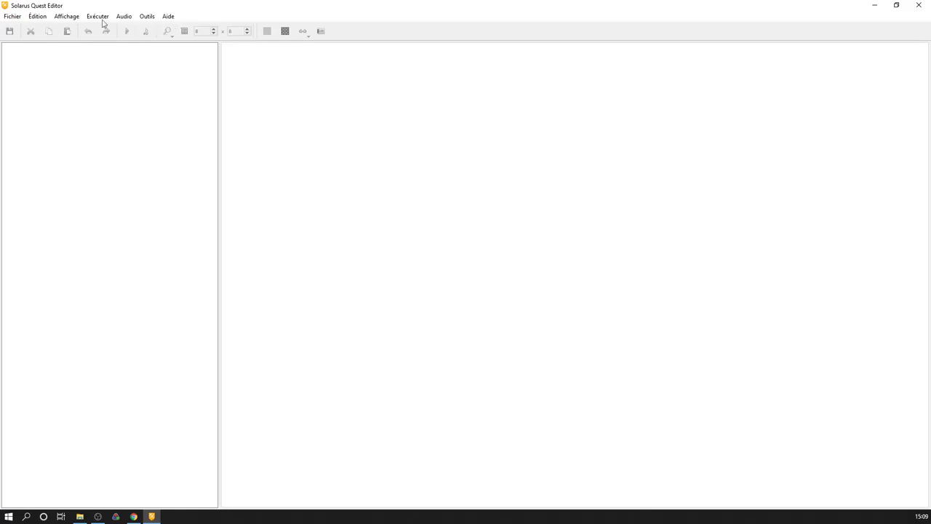
{"action": "left_click", "coordinate": [13, 16]}
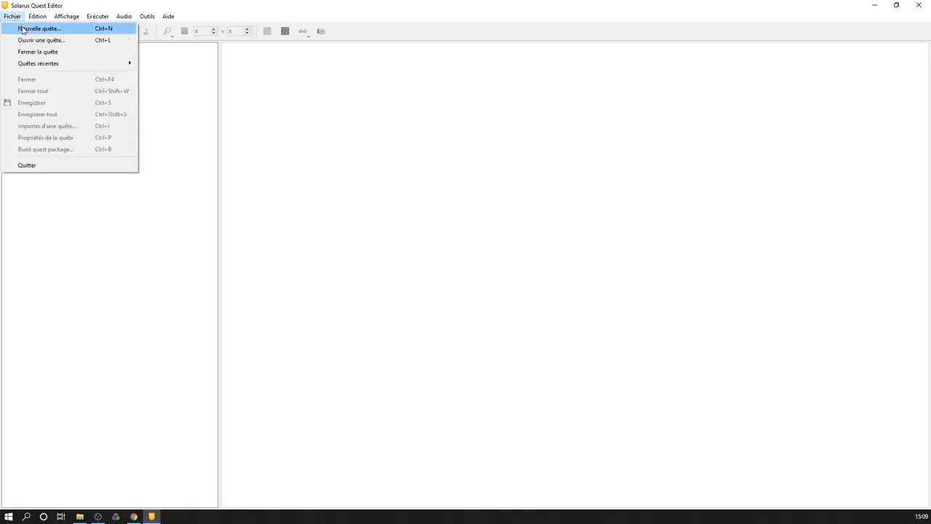
{"action": "left_click", "coordinate": [30, 27]}
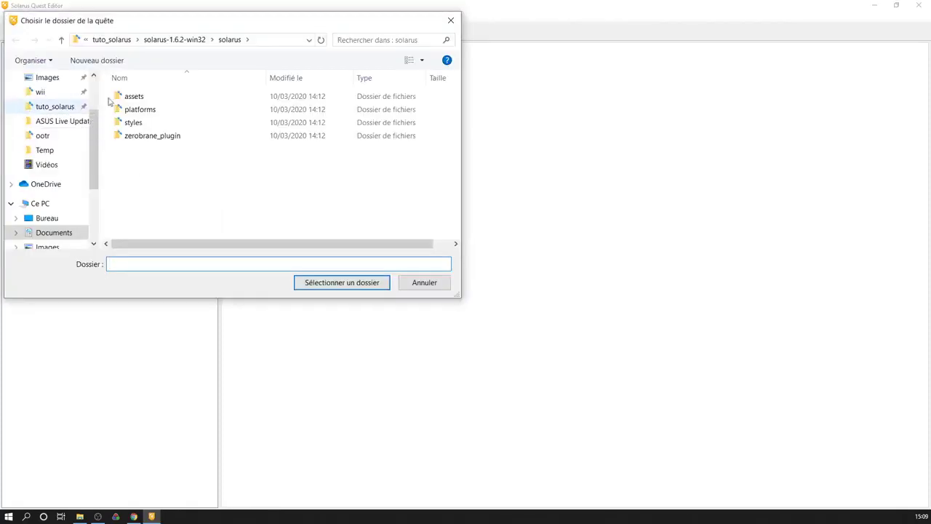
{"action": "left_click", "coordinate": [122, 40]}
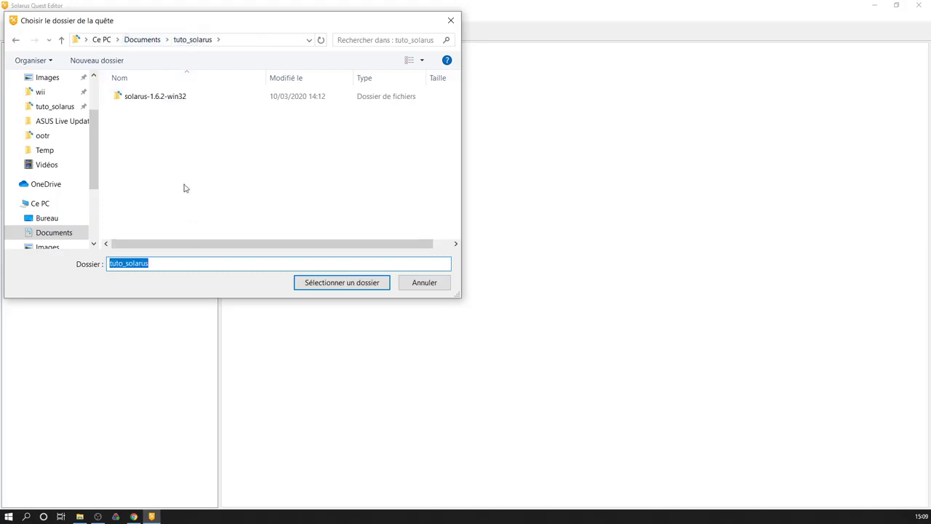
{"action": "right_click", "coordinate": [183, 161]}
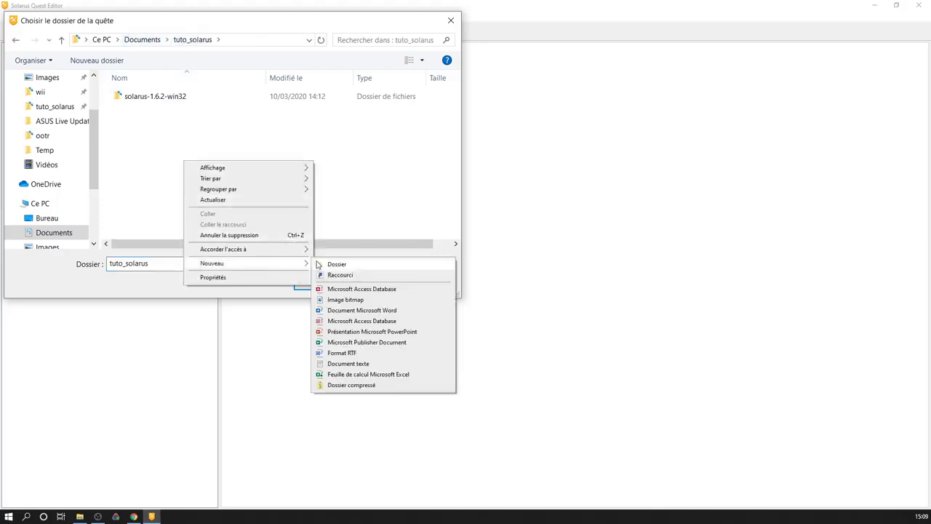
{"action": "left_click", "coordinate": [322, 264]}
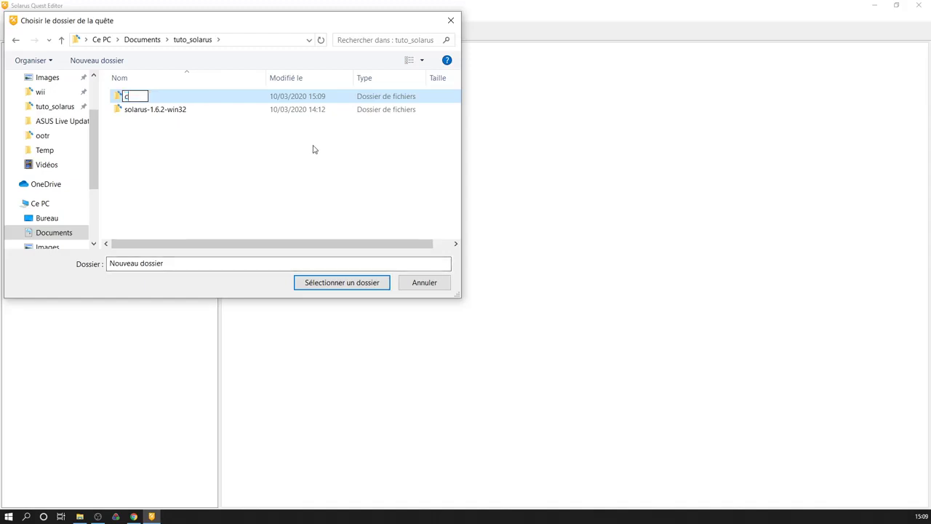
{"action": "type", "text": "chapit"}
{"action": "type", "text": "re1"}
{"action": "key", "text": "Return"}
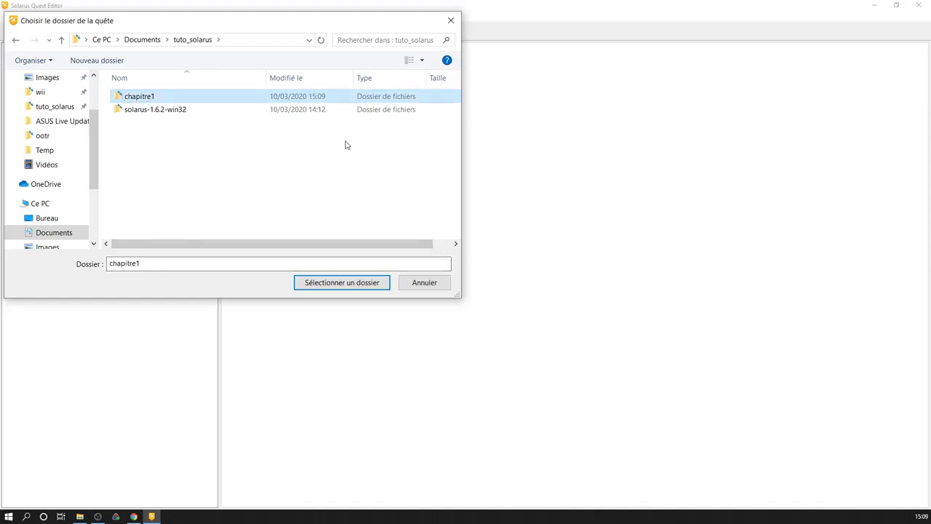
{"action": "left_click", "coordinate": [355, 286]}
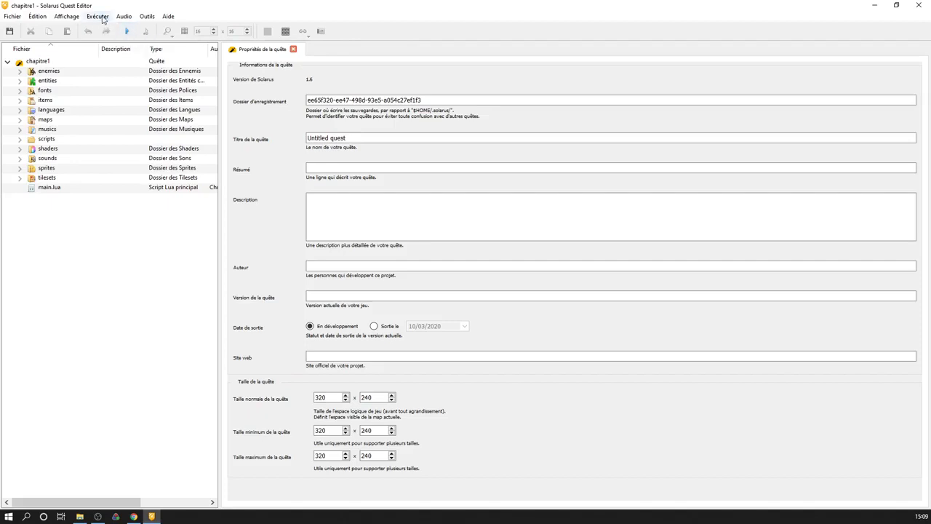
Step: Run the quest and nudge the game window slightly up
{"action": "left_click", "coordinate": [97, 16]}
{"action": "left_click", "coordinate": [127, 32]}
{"action": "left_click", "coordinate": [127, 32]}
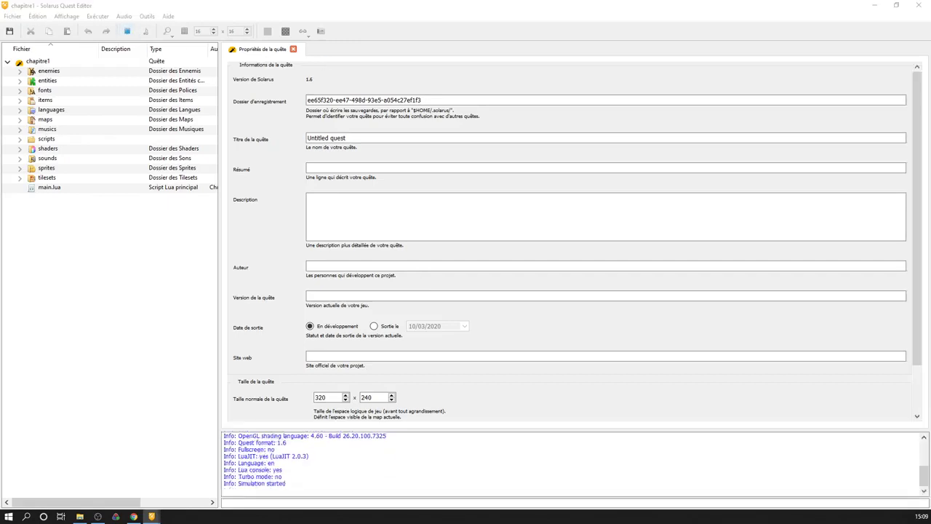
{"action": "left_click_drag", "start_coordinate": [347, 110], "coordinate": [354, 96]}
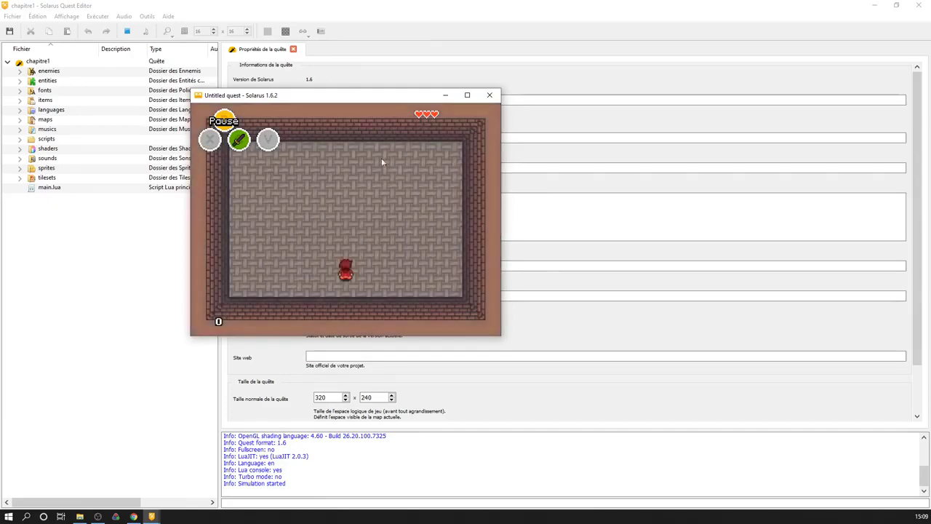
Step: Walk the hero up, left, down and right around the room, then close the game
{"action": "key", "text": "Up"}
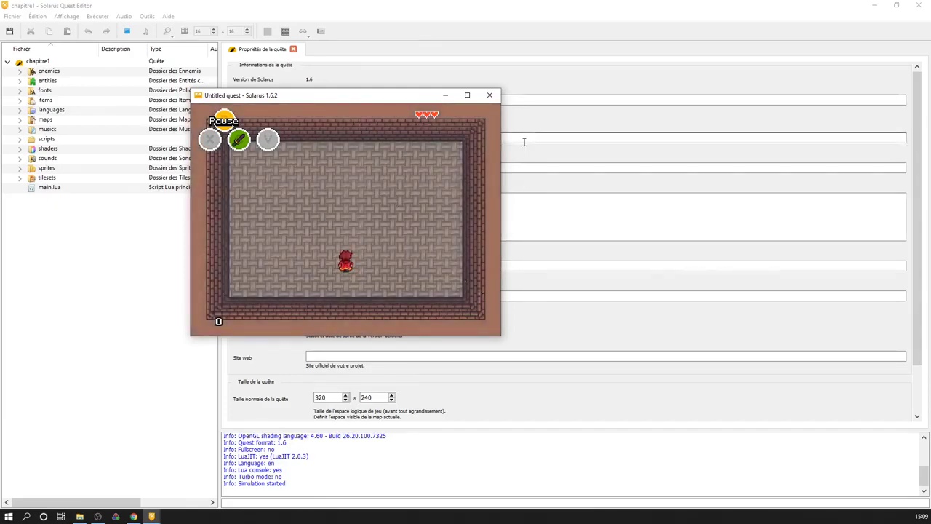
{"action": "key", "text": "Left"}
{"action": "key", "text": "Down"}
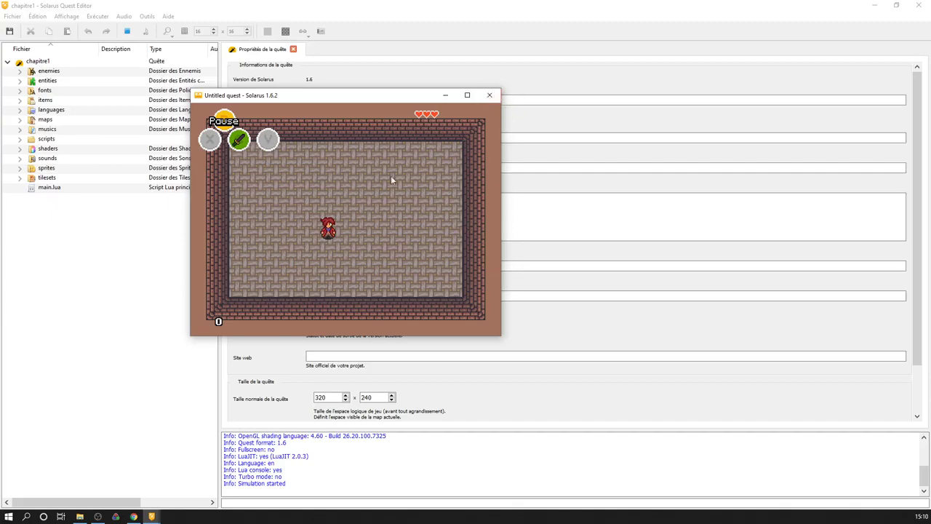
{"action": "key", "text": "Right"}
{"action": "key", "text": "Down"}
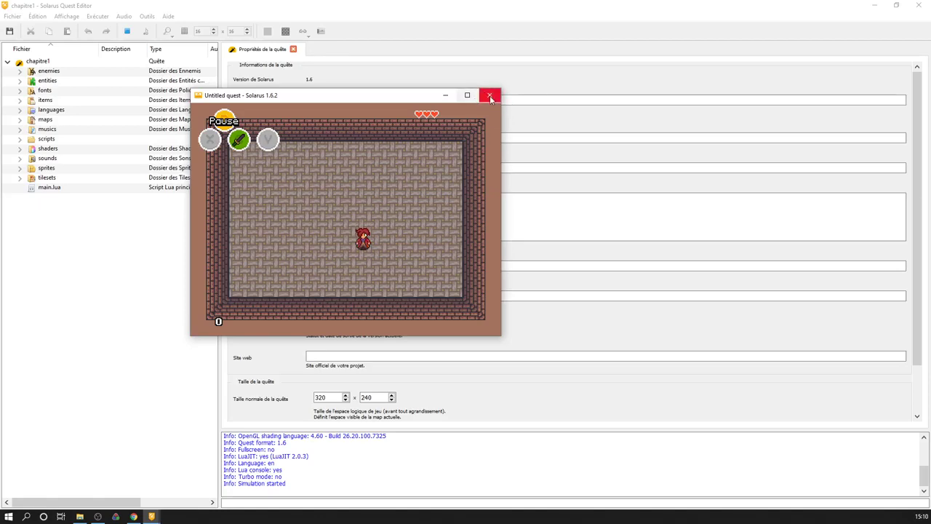
{"action": "left_click", "coordinate": [490, 98]}
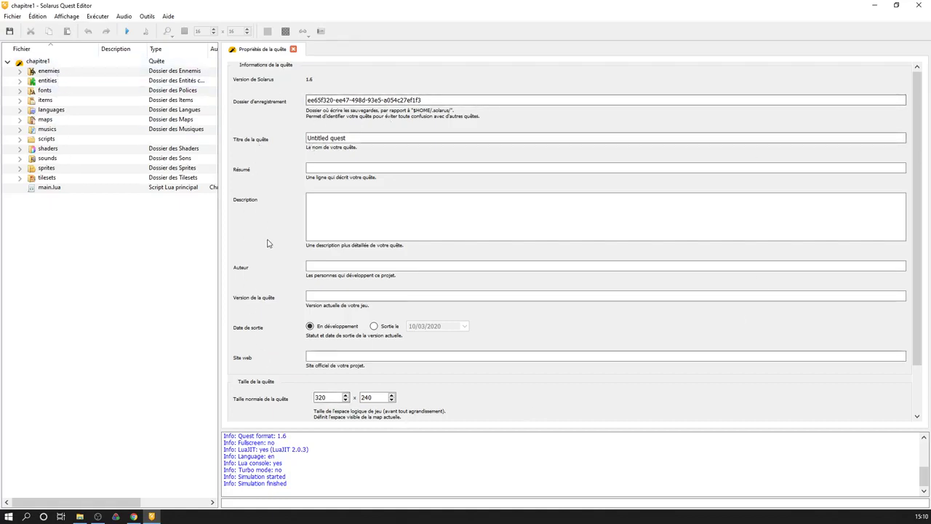
Step: Retitle the quest from 'Untitled quest' to 'Chapitre 1', save it, and run it again
{"action": "scroll", "coordinate": [282, 152], "scroll_direction": "down", "scroll_amount": 2}
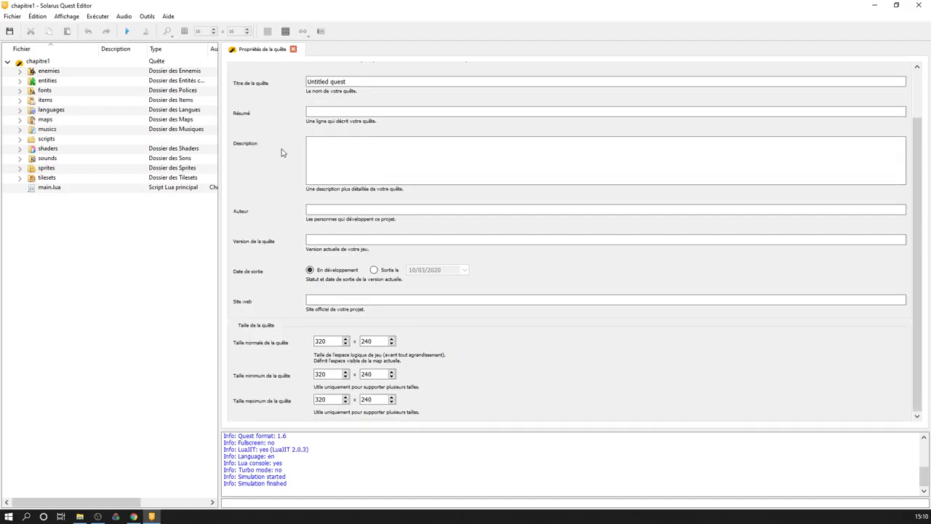
{"action": "scroll", "coordinate": [282, 152], "scroll_direction": "up", "scroll_amount": 2}
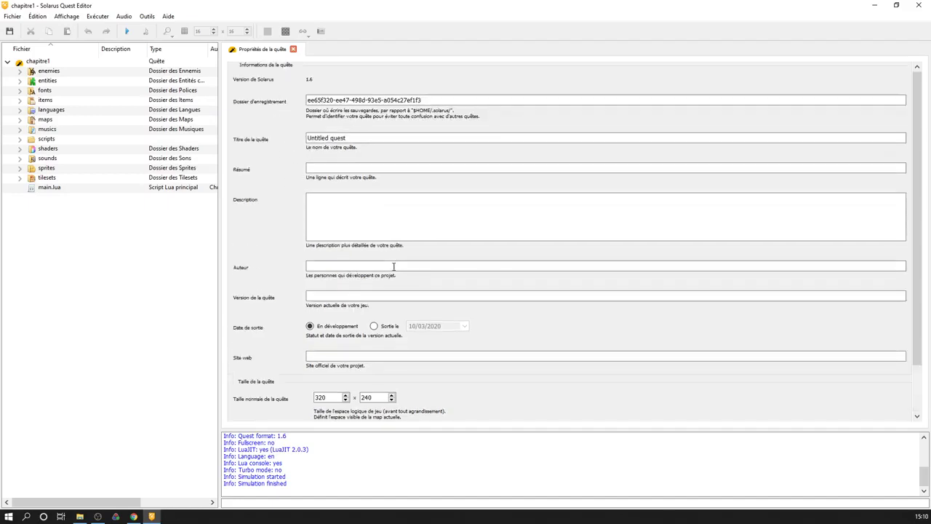
{"action": "left_click", "coordinate": [364, 138]}
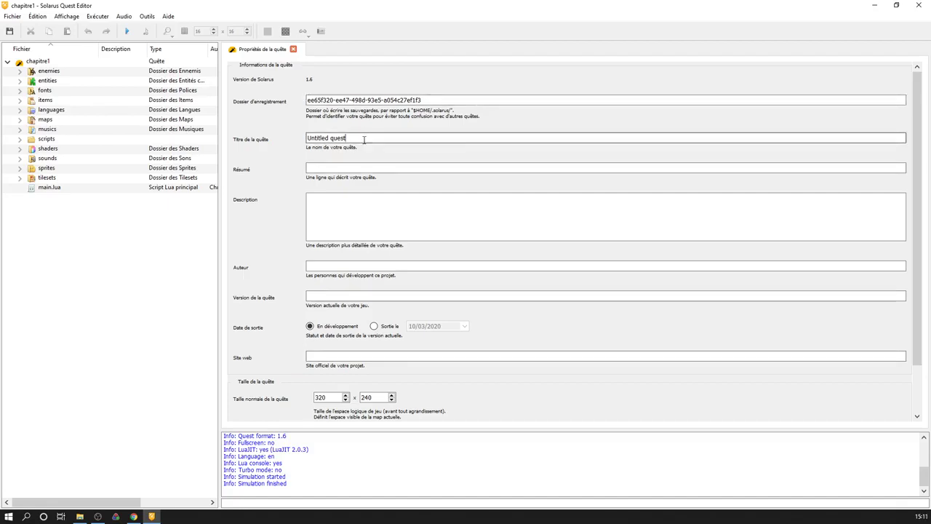
{"action": "left_click_drag", "start_coordinate": [364, 138], "coordinate": [275, 138]}
{"action": "type", "text": "C"}
{"action": "type", "text": "H"}
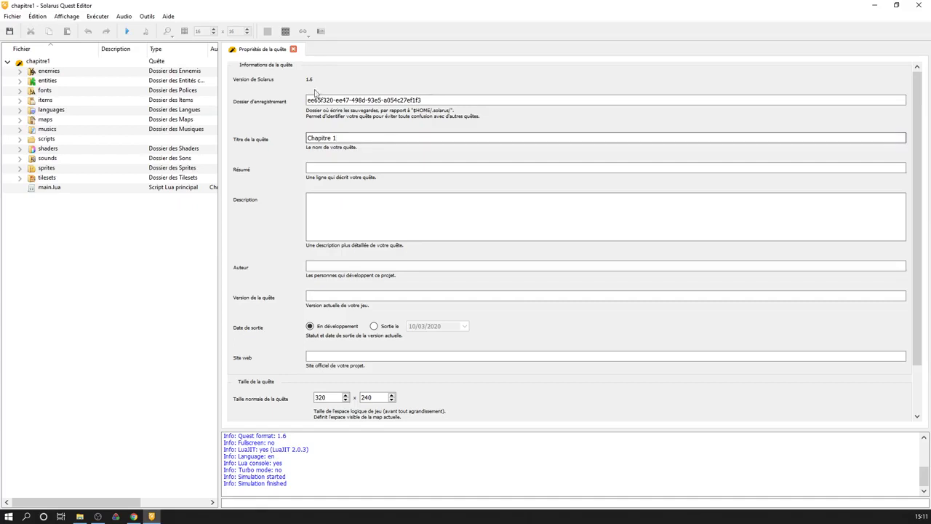
{"action": "key", "text": "Return"}
{"action": "left_click", "coordinate": [9, 31]}
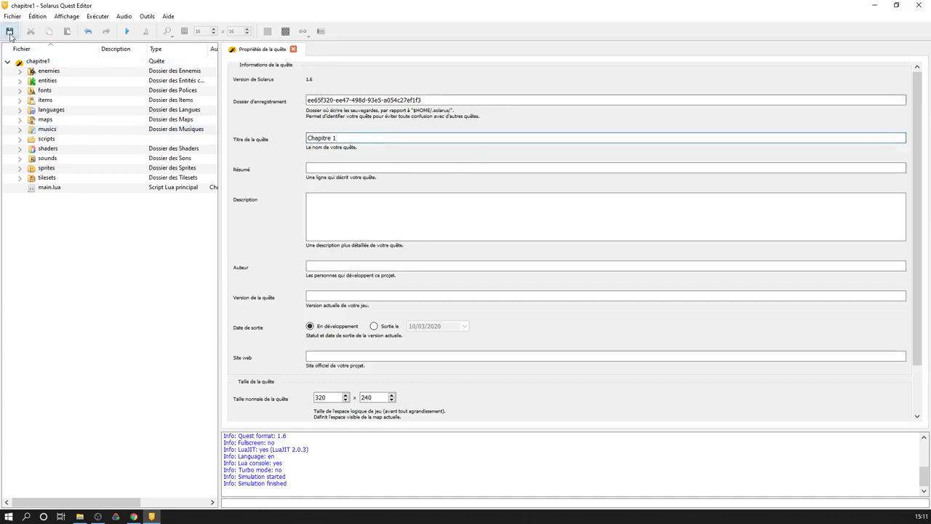
{"action": "left_click", "coordinate": [127, 32]}
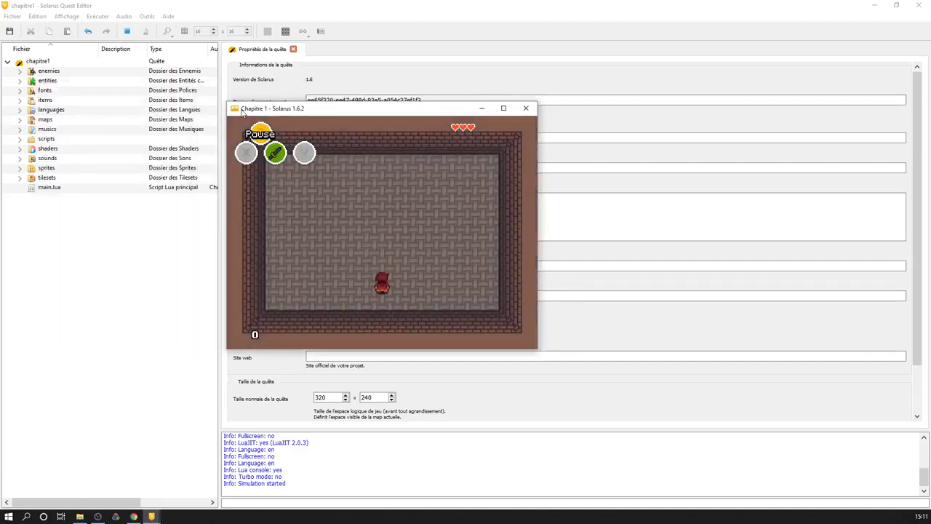
Step: Move the game window down, walk the hero upward, and close the Chapitre 1 test run
{"action": "left_click_drag", "start_coordinate": [265, 108], "coordinate": [264, 163]}
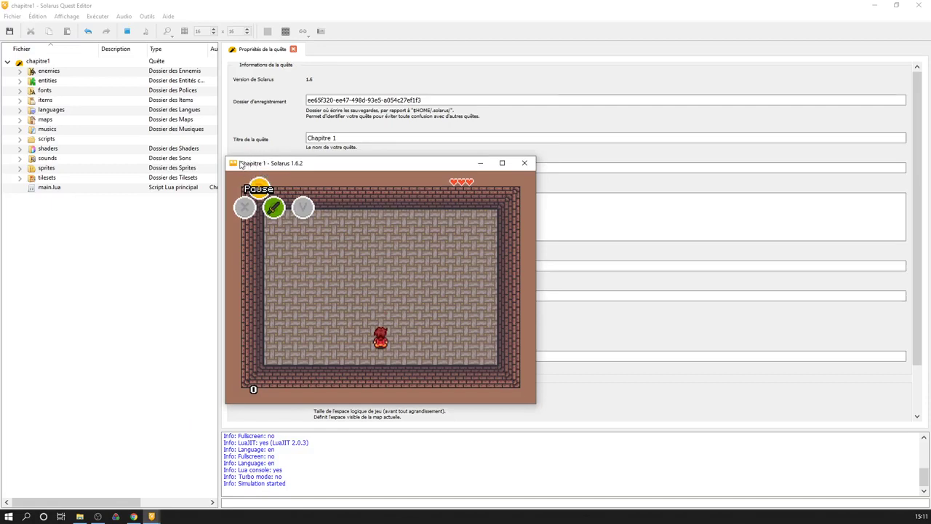
{"action": "key", "text": "Up"}
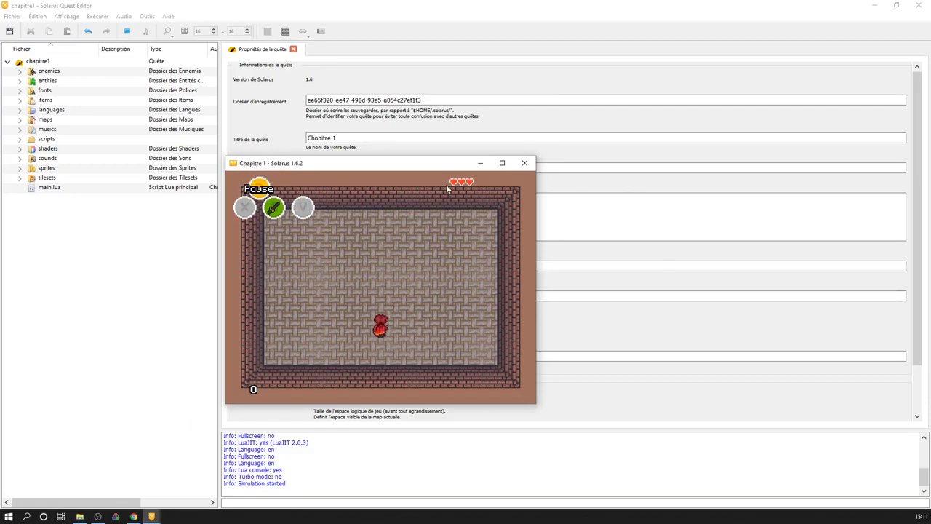
{"action": "left_click", "coordinate": [525, 165]}
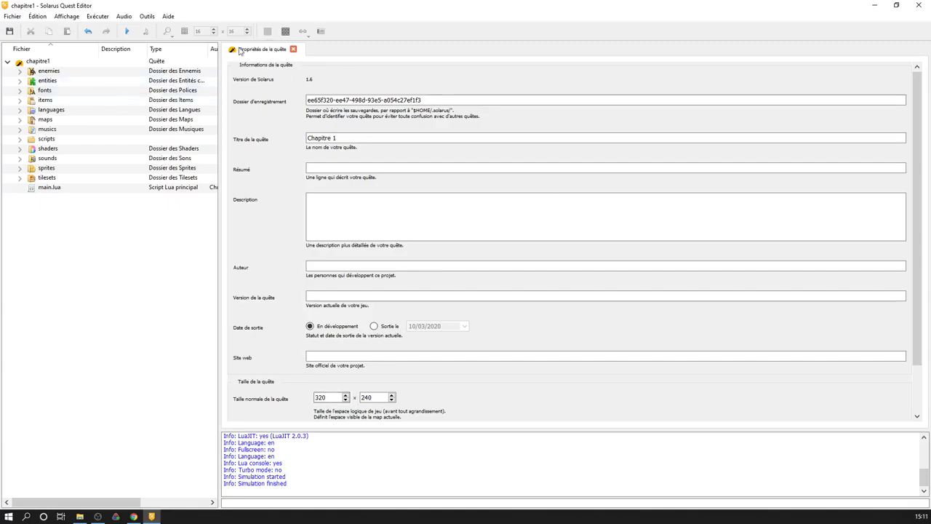
Step: Close the quest properties, open and scroll through main.lua, then expand the maps folder
{"action": "left_click", "coordinate": [293, 50]}
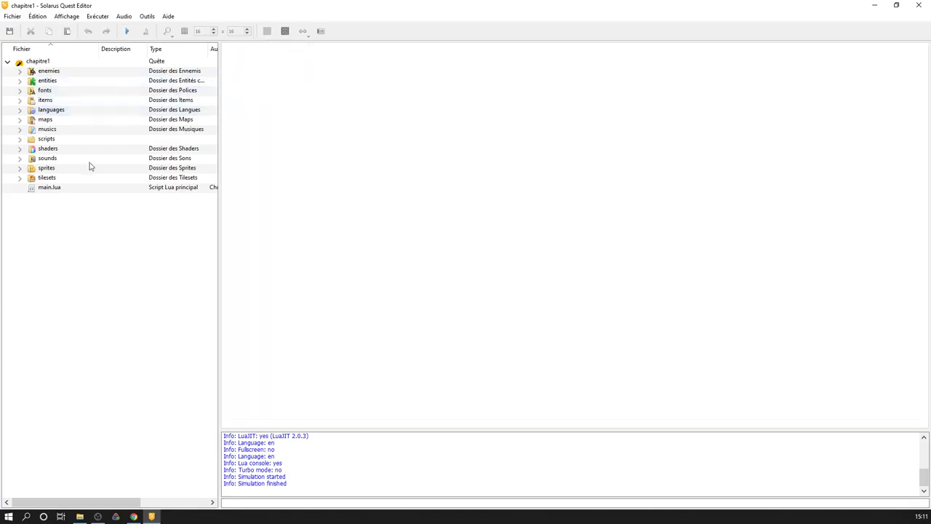
{"action": "double_click", "coordinate": [53, 192]}
{"action": "scroll", "coordinate": [340, 200], "scroll_direction": "down", "scroll_amount": 5}
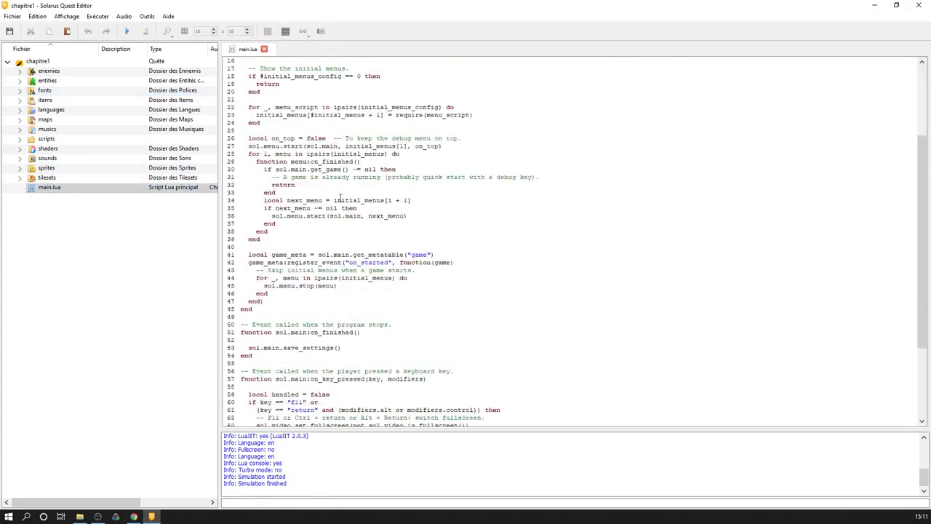
{"action": "scroll", "coordinate": [339, 200], "scroll_direction": "up", "scroll_amount": 5}
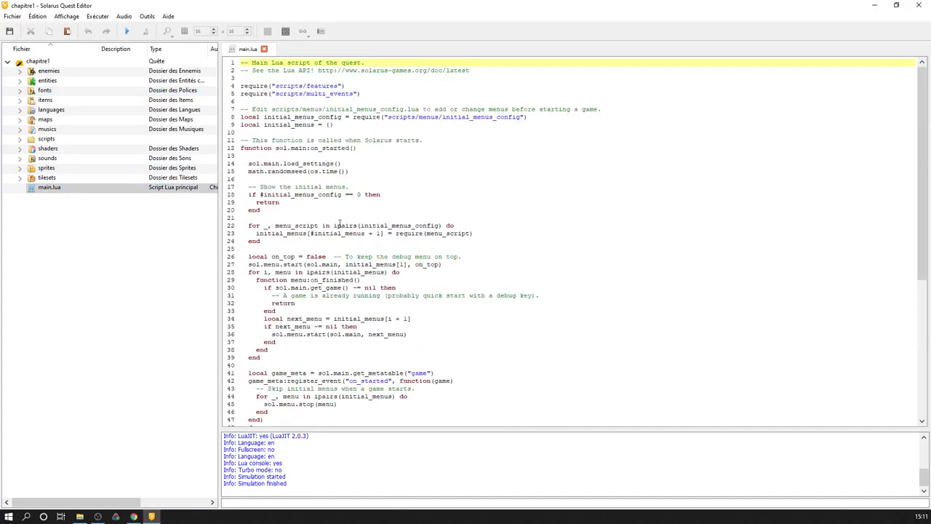
{"action": "left_click", "coordinate": [21, 120]}
Step: Open first_map, select and deselect all its tiles, and peek into the sprites and items folders
{"action": "double_click", "coordinate": [64, 131]}
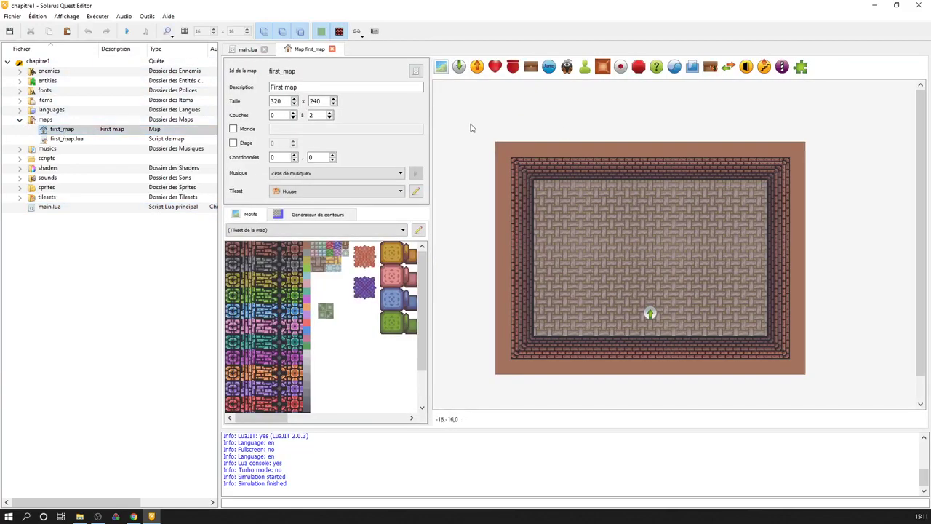
{"action": "left_click_drag", "start_coordinate": [471, 125], "coordinate": [833, 374]}
{"action": "left_click", "coordinate": [833, 374]}
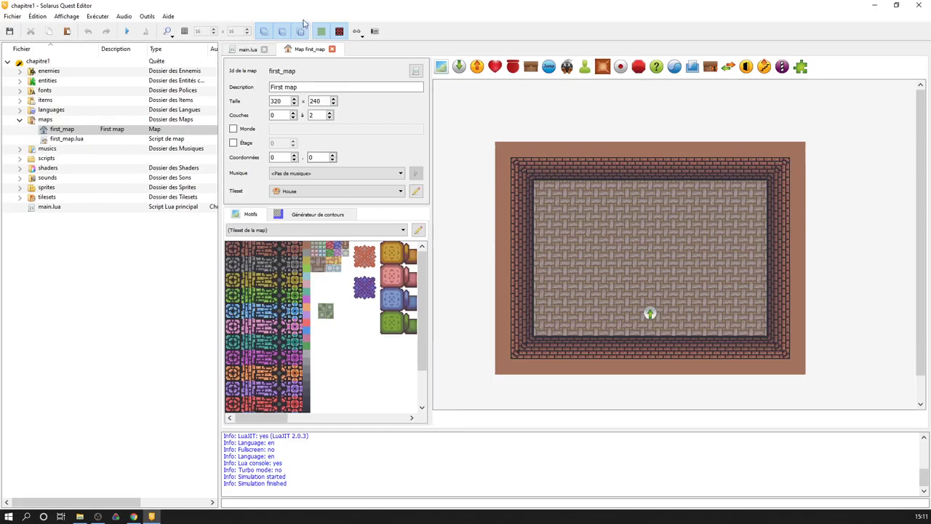
{"action": "left_click", "coordinate": [20, 189]}
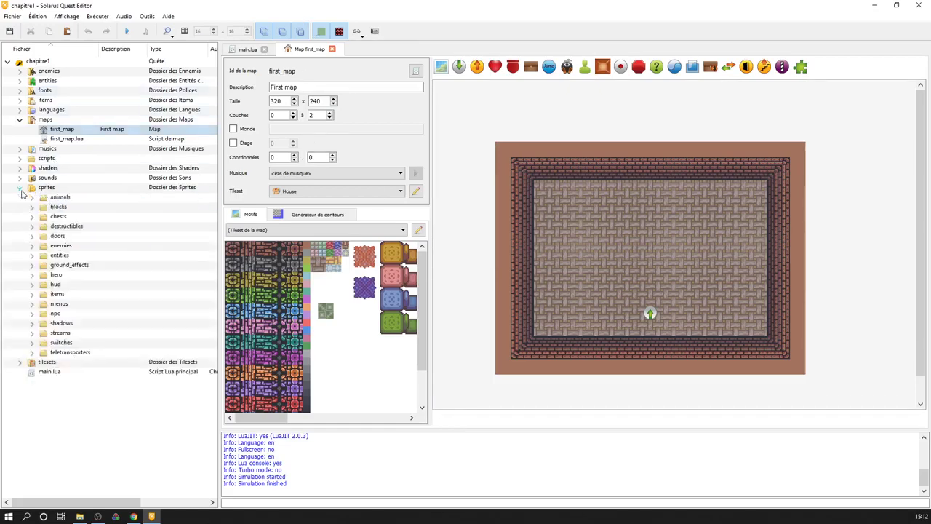
{"action": "left_click", "coordinate": [20, 187]}
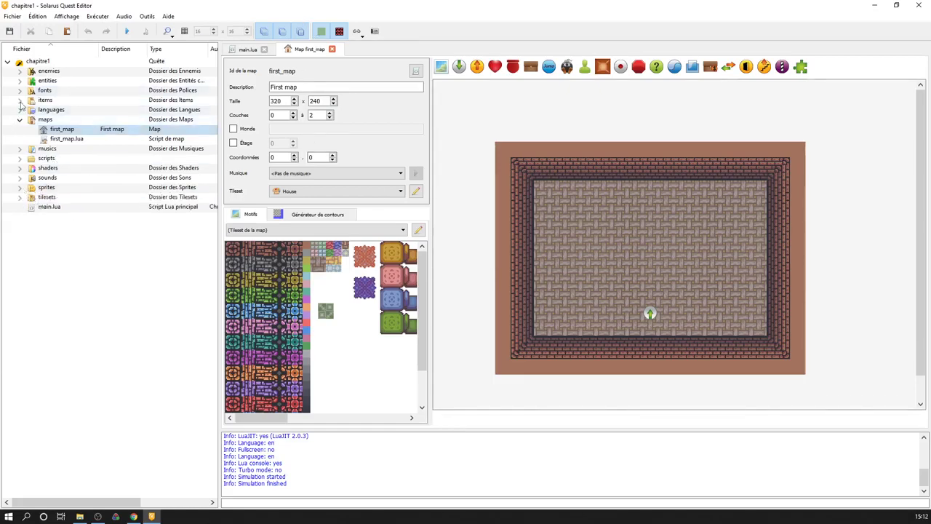
{"action": "left_click", "coordinate": [20, 101]}
{"action": "left_click", "coordinate": [20, 101]}
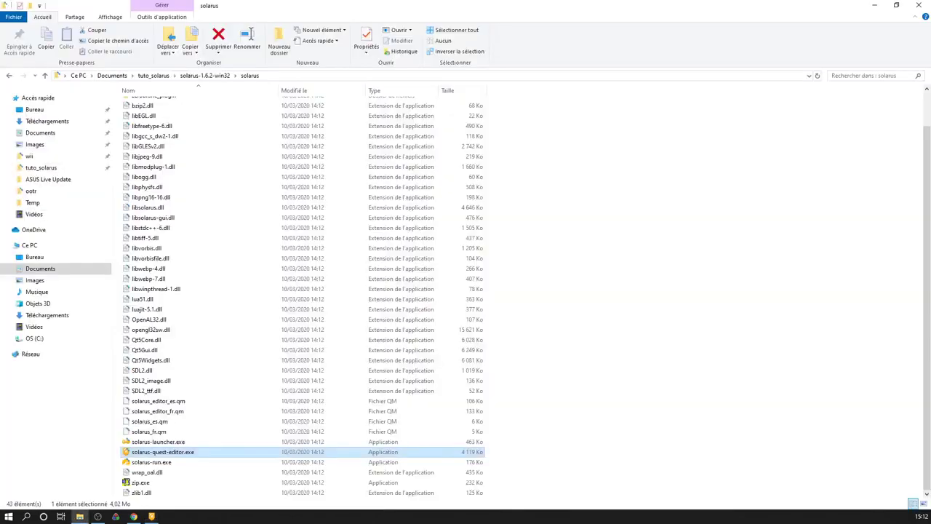
Step: Go up to tuto_solarus, open chapitre1, then open its data folder
{"action": "left_click", "coordinate": [153, 75]}
{"action": "double_click", "coordinate": [160, 105]}
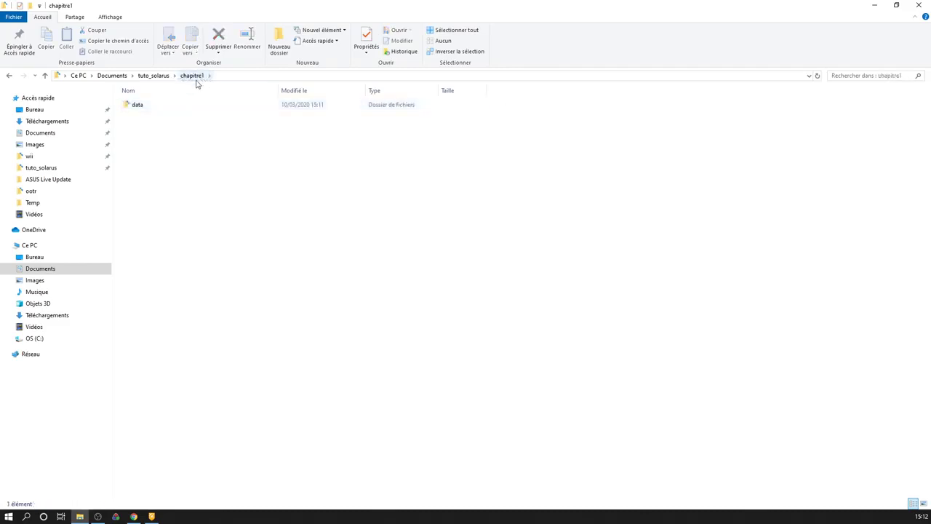
{"action": "left_click", "coordinate": [156, 109]}
{"action": "double_click", "coordinate": [169, 107]}
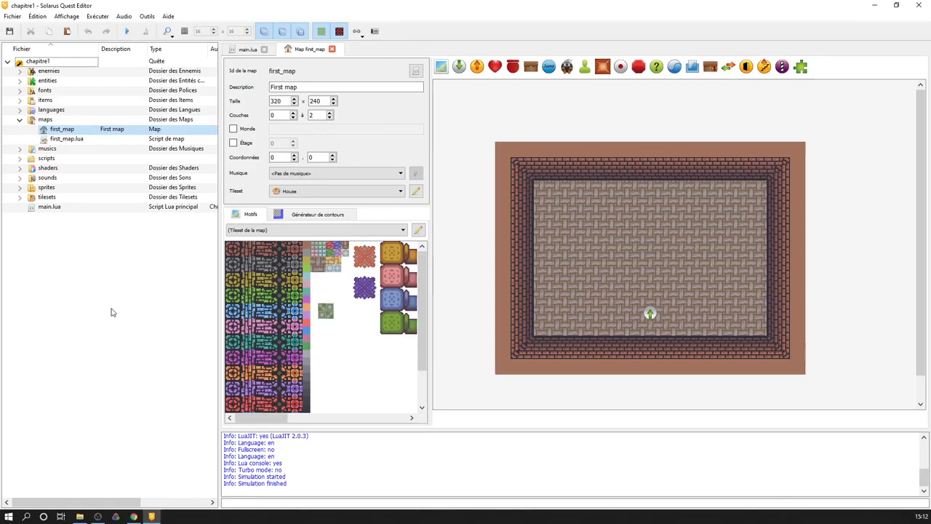
Step: Start building a quest package with chapitre1 as its destination folder
{"action": "left_click", "coordinate": [20, 120]}
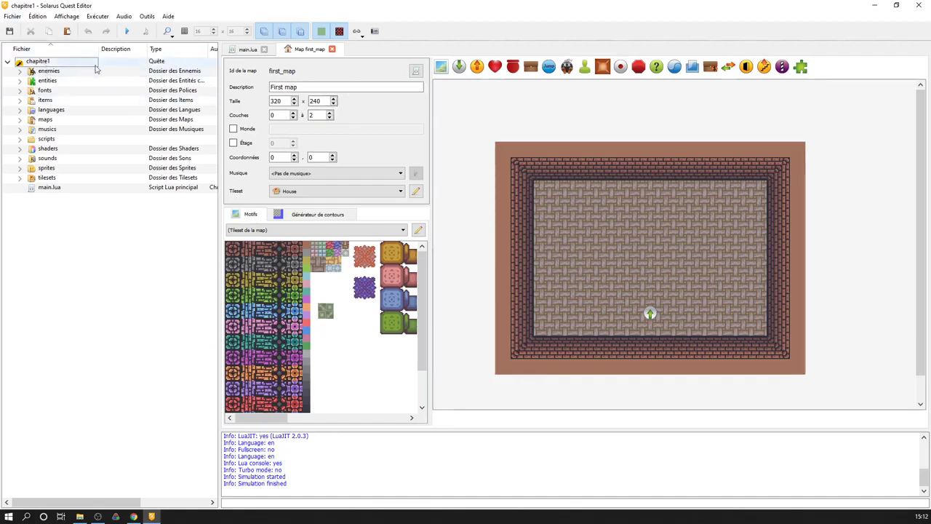
{"action": "left_click", "coordinate": [20, 17]}
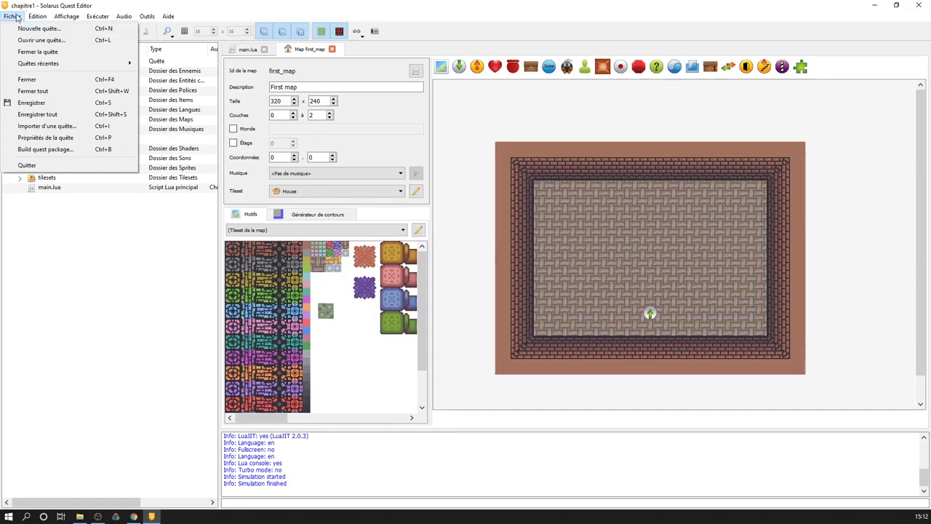
{"action": "left_click", "coordinate": [75, 151]}
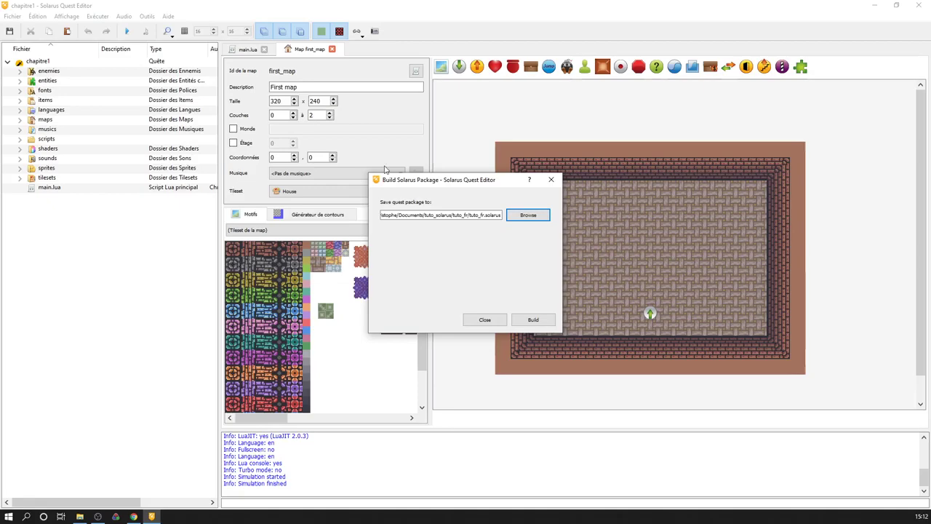
{"action": "left_click", "coordinate": [528, 216]}
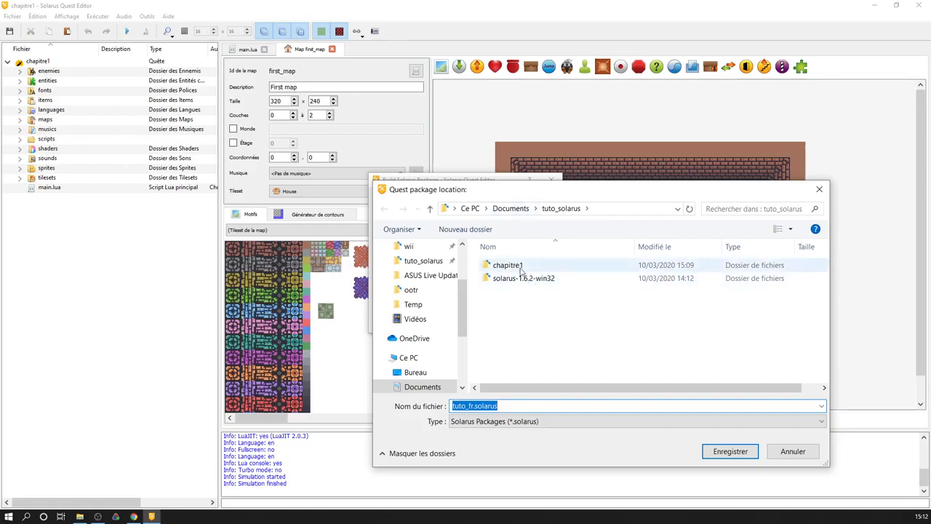
{"action": "double_click", "coordinate": [522, 266]}
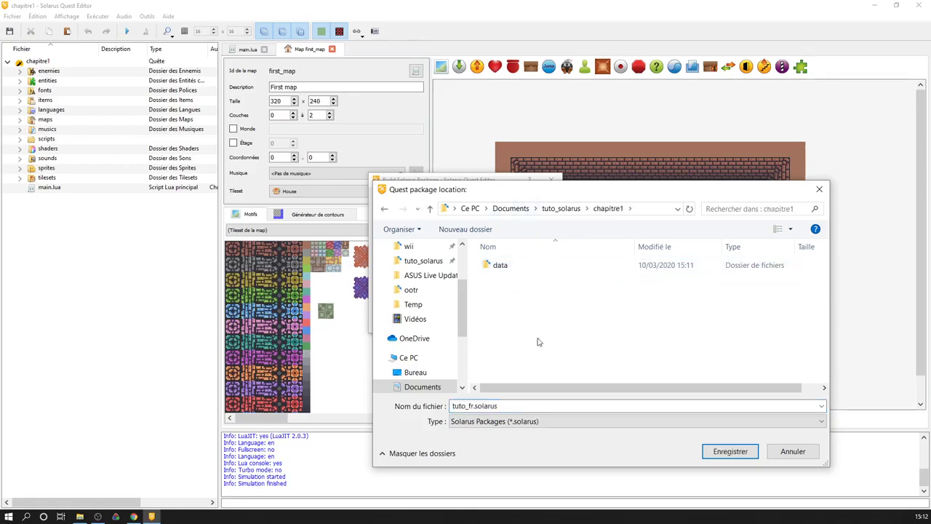
Step: Name the package chapitre1.solarus instead of tuto_fr, build it, and dismiss the build report
{"action": "left_click", "coordinate": [457, 404]}
{"action": "left_click", "coordinate": [474, 405]}
{"action": "left_click_drag", "start_coordinate": [469, 405], "coordinate": [452, 405]}
{"action": "key", "text": "BackSpace"}
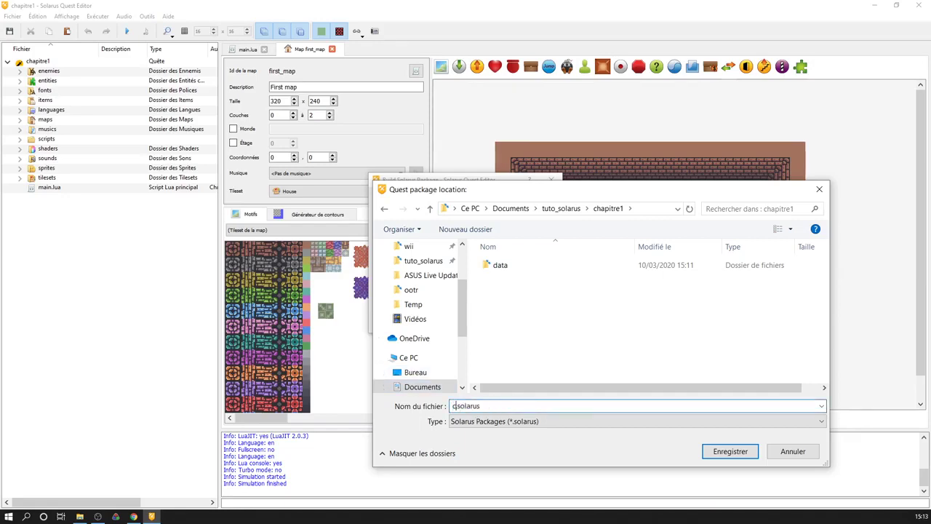
{"action": "type", "text": "chapitre1"}
{"action": "left_click", "coordinate": [734, 451]}
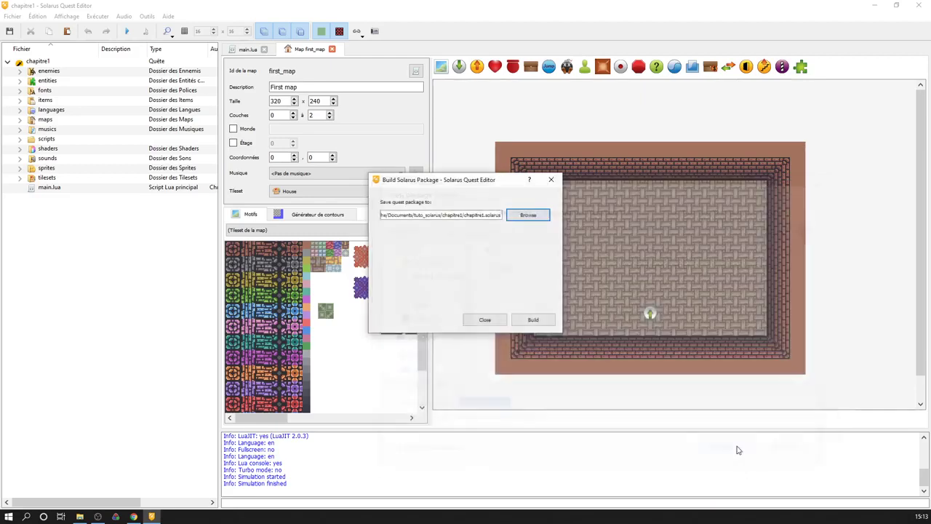
{"action": "left_click", "coordinate": [533, 320]}
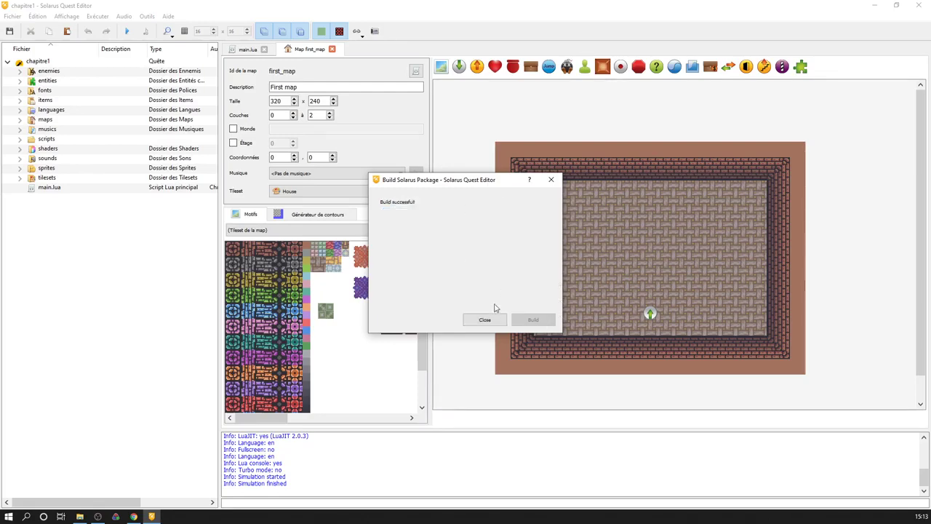
{"action": "left_click", "coordinate": [485, 320]}
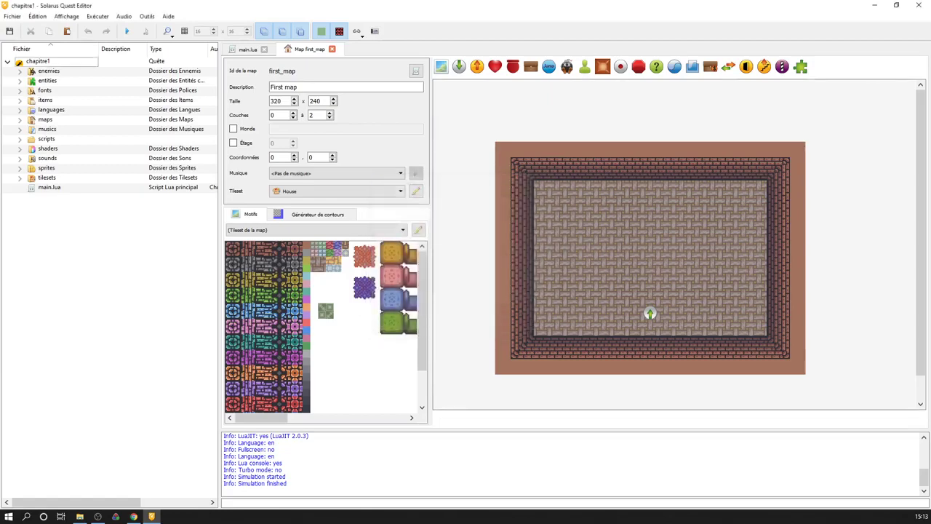
{"action": "key", "text": "alt+Tab"}
Step: Return to the chapitre1 folder and check the packaged chapitre1.solarus file
{"action": "left_click", "coordinate": [197, 76]}
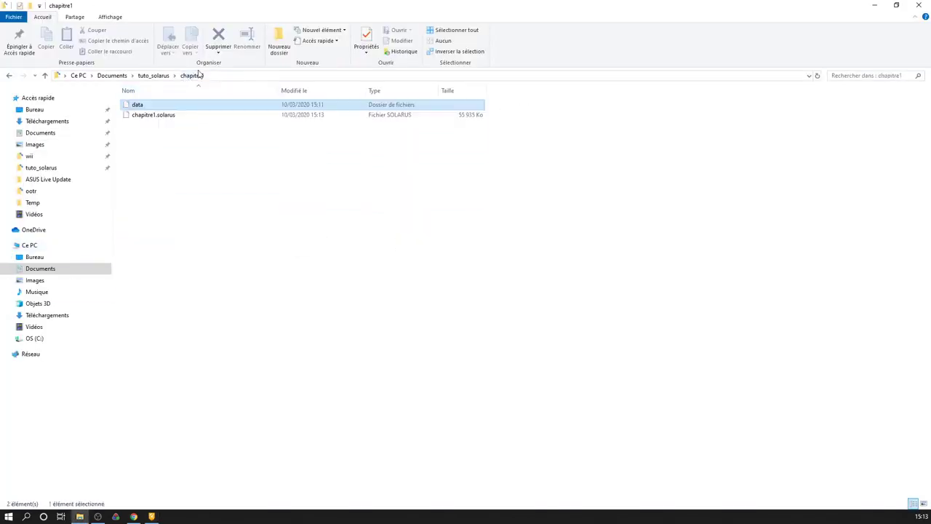
{"action": "left_click", "coordinate": [166, 119]}
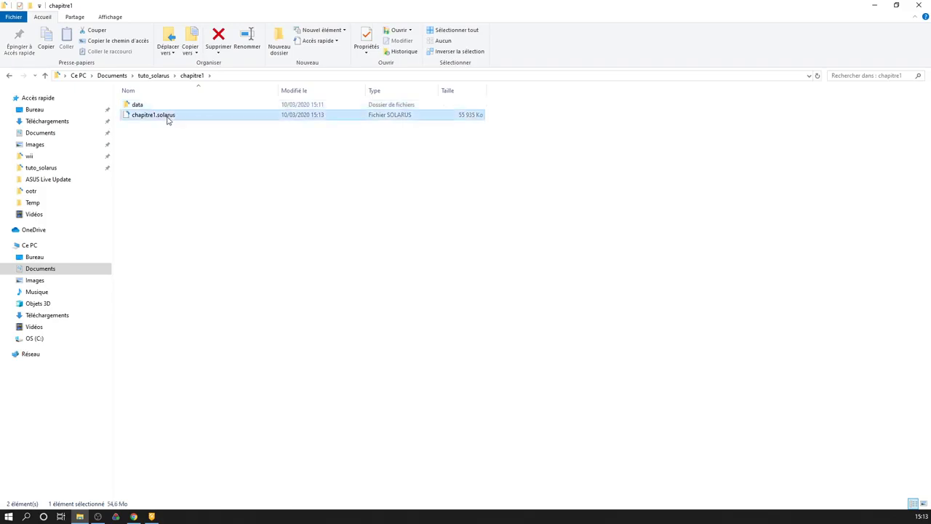
{"action": "left_click", "coordinate": [182, 248]}
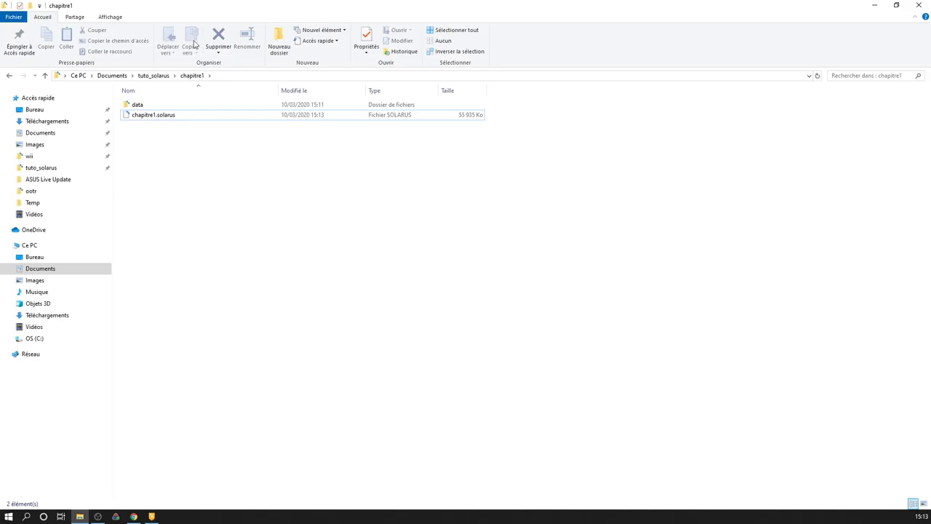
Step: Go to solarus-1.6.2-win32\solarus from tuto_solarus and select solarus-launcher.exe
{"action": "left_click", "coordinate": [161, 77]}
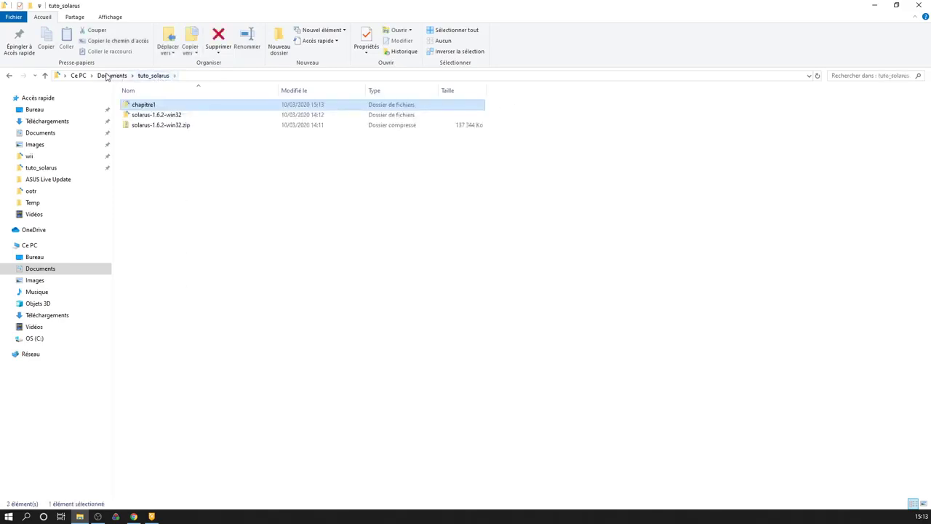
{"action": "double_click", "coordinate": [148, 116]}
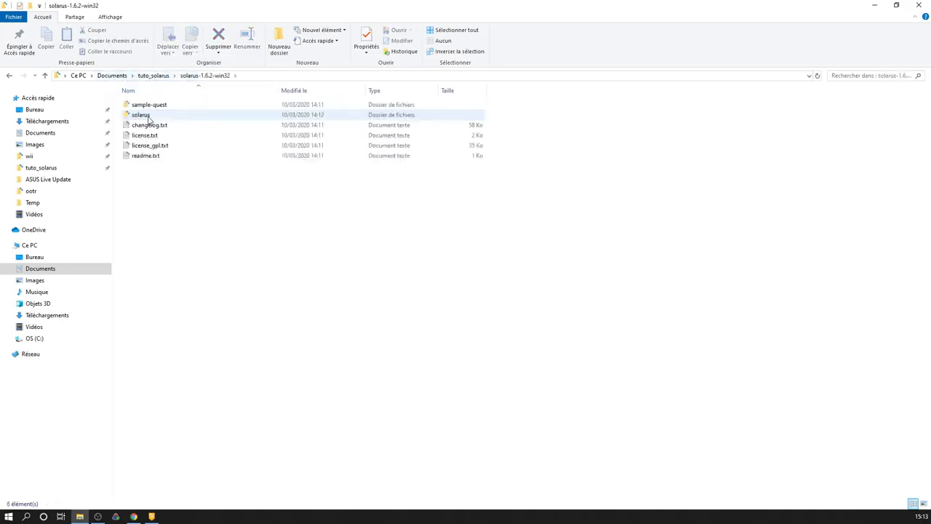
{"action": "double_click", "coordinate": [154, 117]}
{"action": "scroll", "coordinate": [236, 327], "scroll_direction": "down", "scroll_amount": 3}
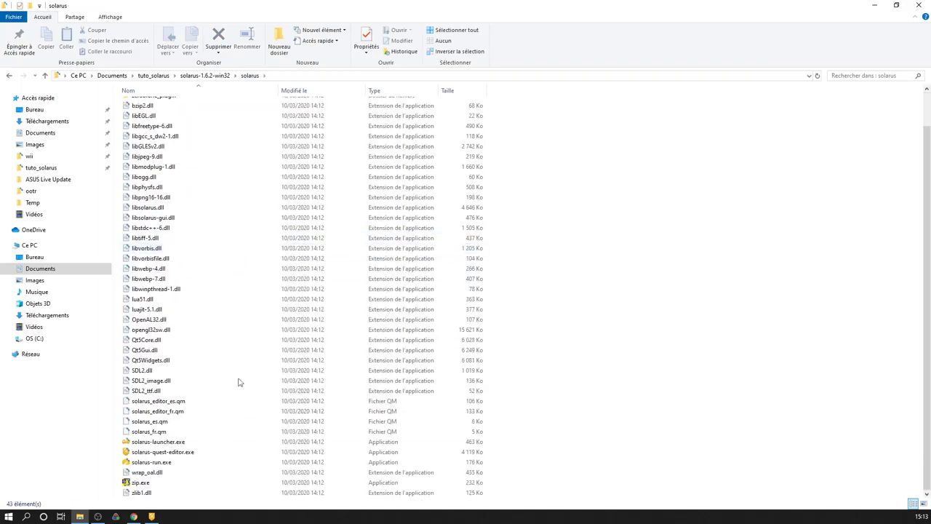
{"action": "left_click", "coordinate": [163, 444]}
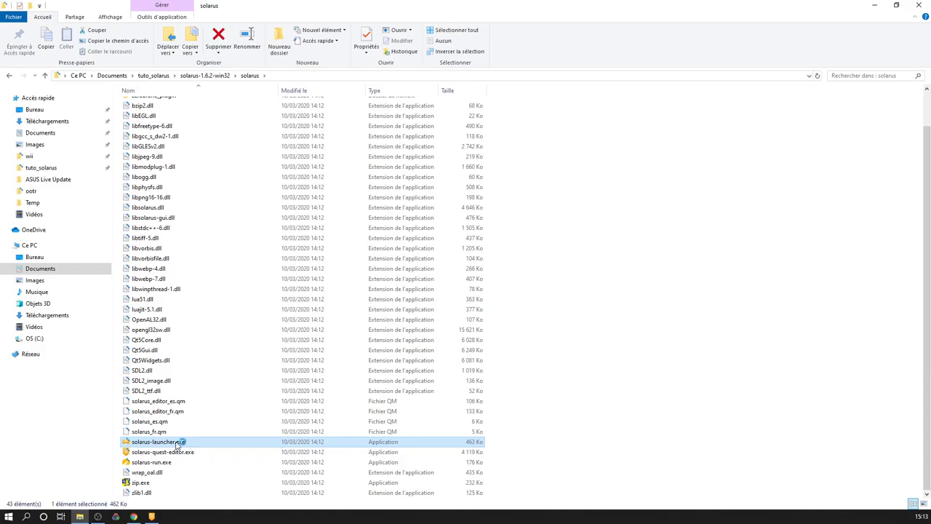
Step: Start the Solarus launcher and add the quest tuto_solarus\chapitre1\chapitre1.solarus to it
{"action": "double_click", "coordinate": [178, 443]}
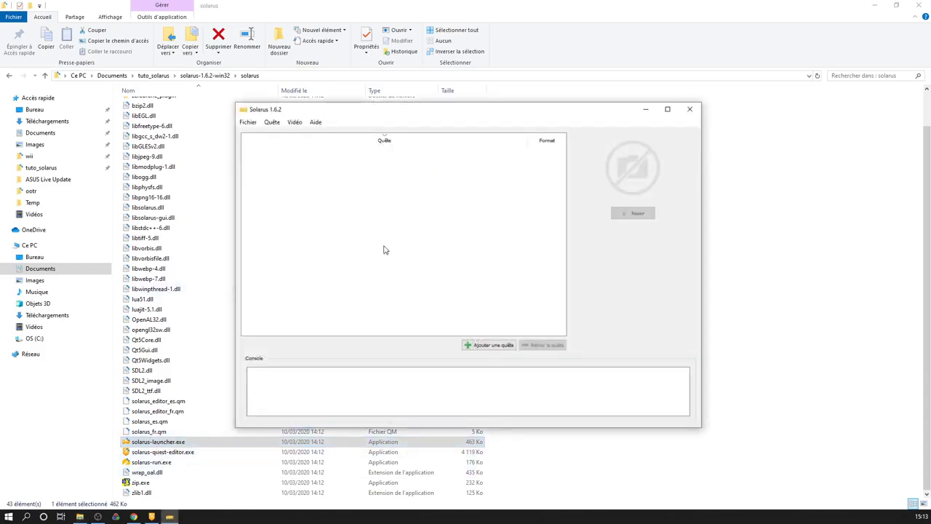
{"action": "left_click", "coordinate": [486, 346]}
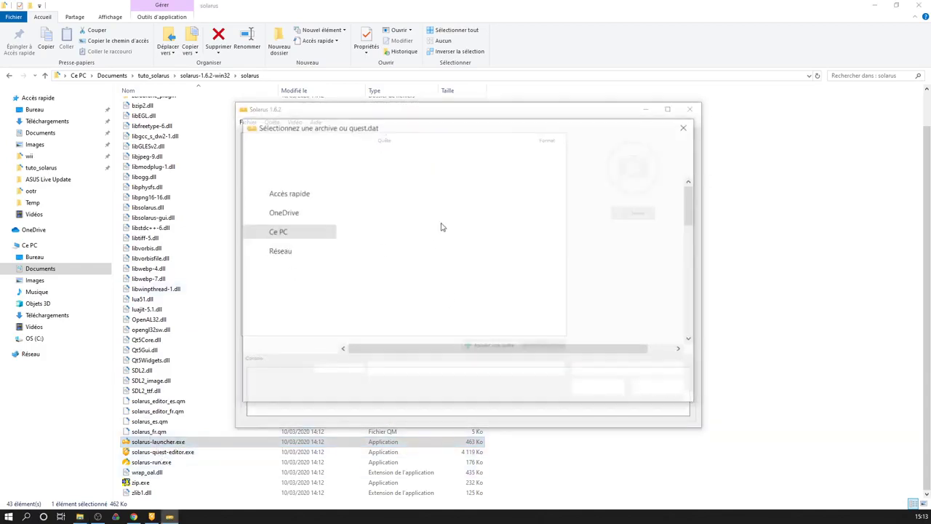
{"action": "left_click_drag", "start_coordinate": [425, 116], "coordinate": [275, 153]}
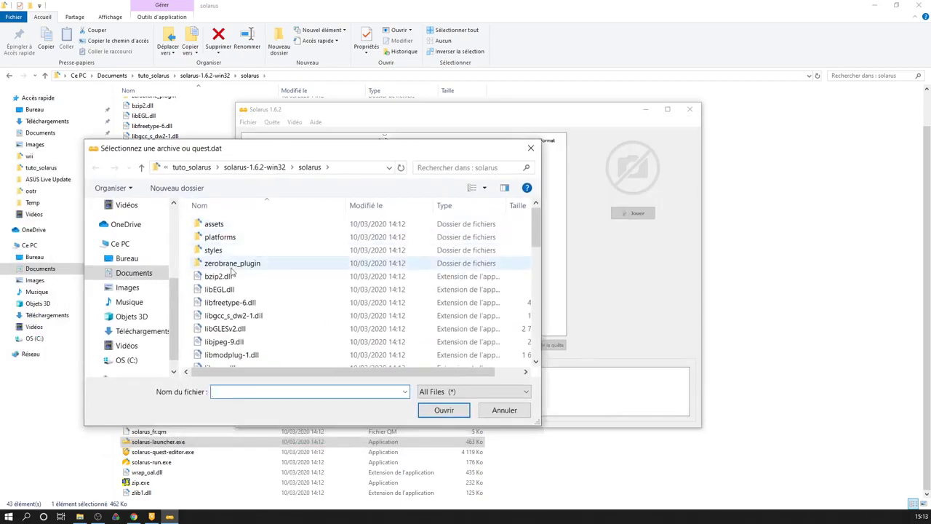
{"action": "scroll", "coordinate": [230, 271], "scroll_direction": "down", "scroll_amount": 1}
{"action": "scroll", "coordinate": [245, 243], "scroll_direction": "up", "scroll_amount": 1}
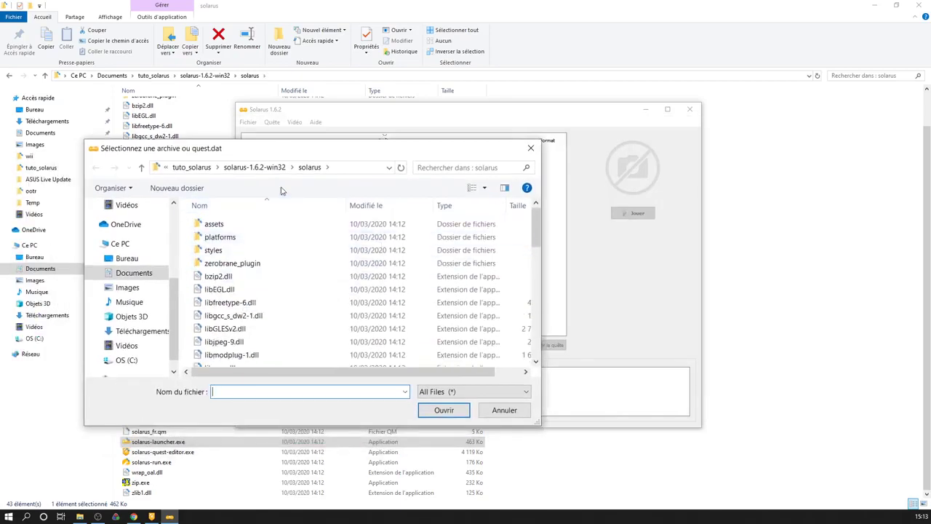
{"action": "left_click", "coordinate": [279, 168]}
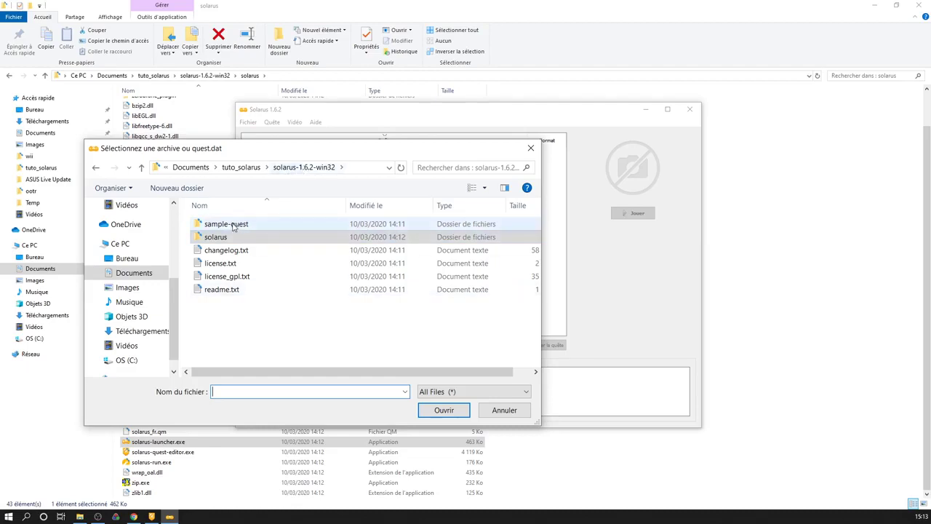
{"action": "left_click", "coordinate": [244, 167]}
{"action": "double_click", "coordinate": [251, 223]}
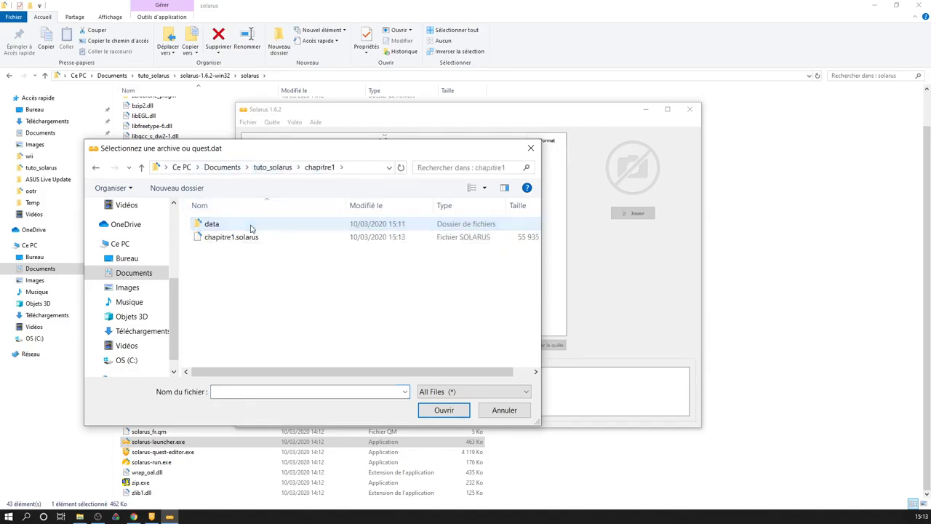
{"action": "left_click", "coordinate": [241, 239]}
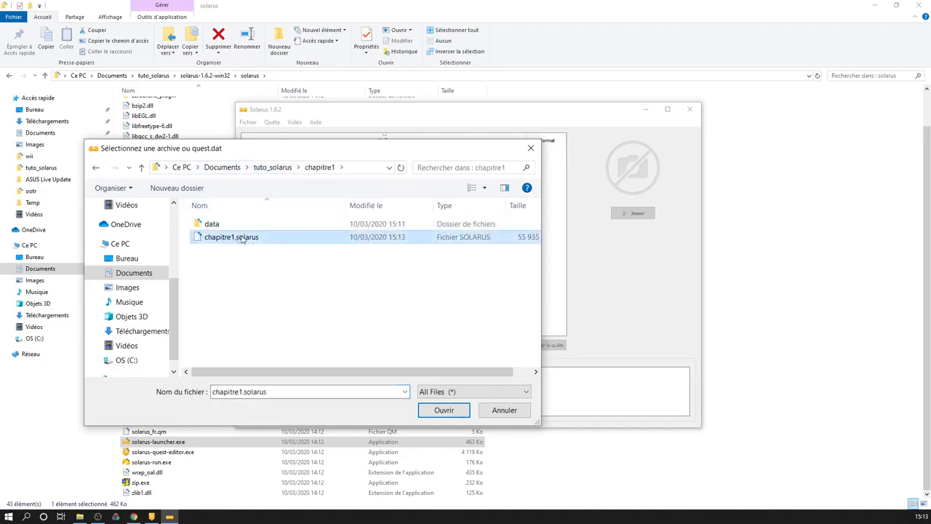
{"action": "left_click", "coordinate": [429, 414]}
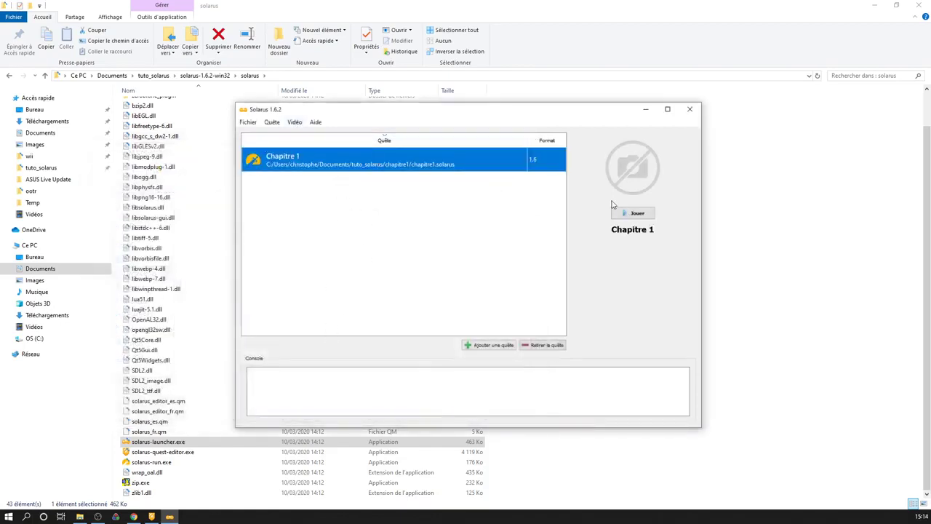
Step: Play the Chapitre 1 quest, then close the game and the launcher
{"action": "left_click", "coordinate": [637, 213]}
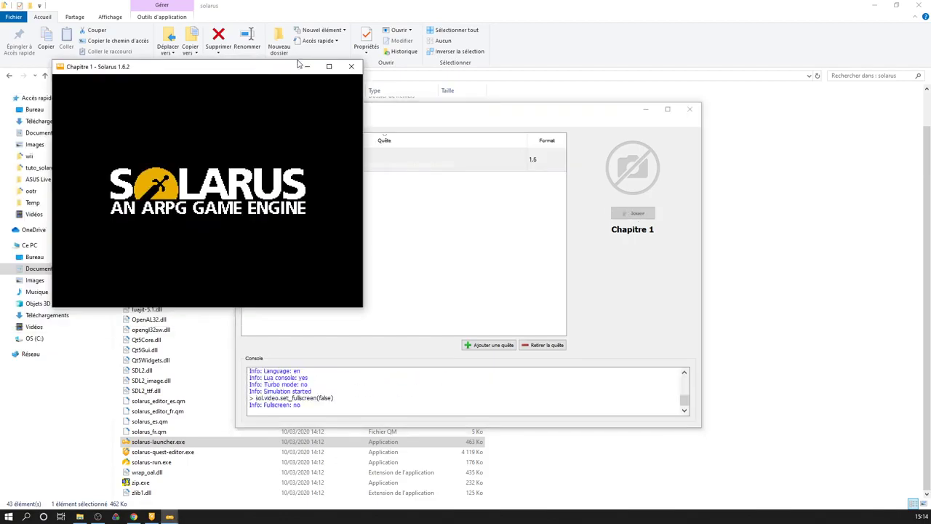
{"action": "left_click", "coordinate": [351, 66]}
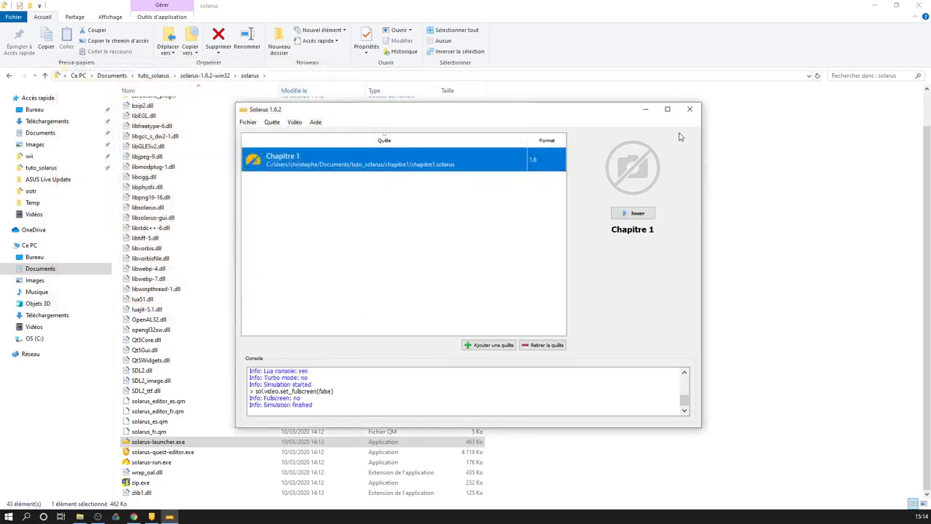
{"action": "left_click", "coordinate": [690, 110]}
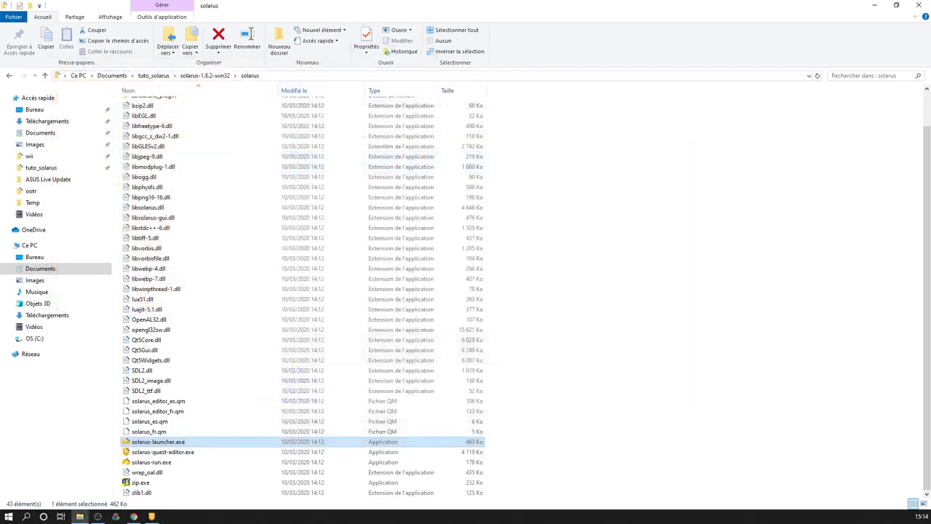
Step: Switch back to Solarus Quest Editor and briefly expand, then collapse, the items and languages folders
{"action": "key", "text": "alt+Tab"}
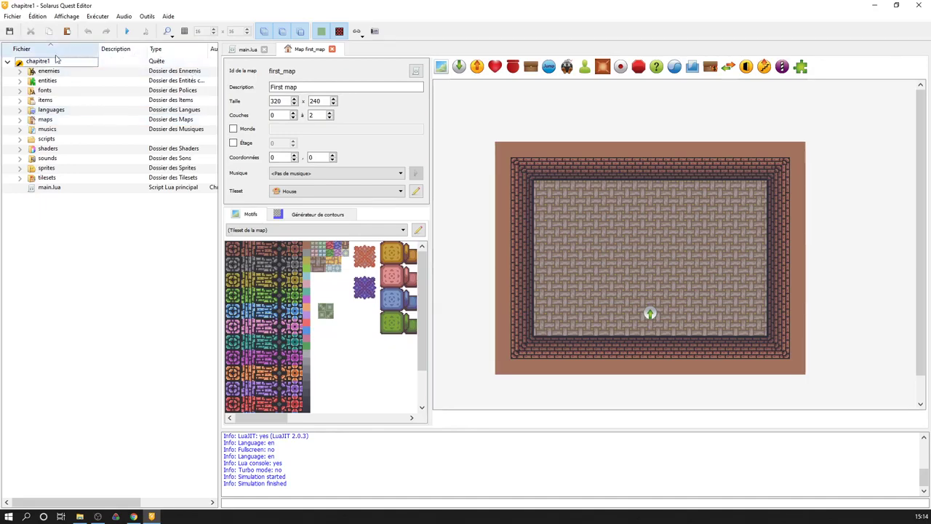
{"action": "left_click", "coordinate": [20, 100]}
{"action": "left_click", "coordinate": [20, 158]}
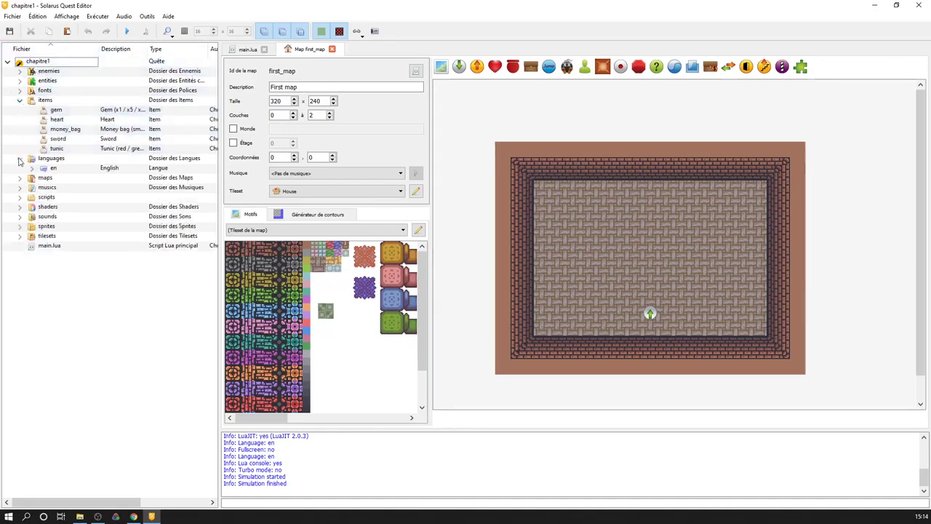
{"action": "left_click", "coordinate": [19, 100]}
{"action": "left_click", "coordinate": [20, 109]}
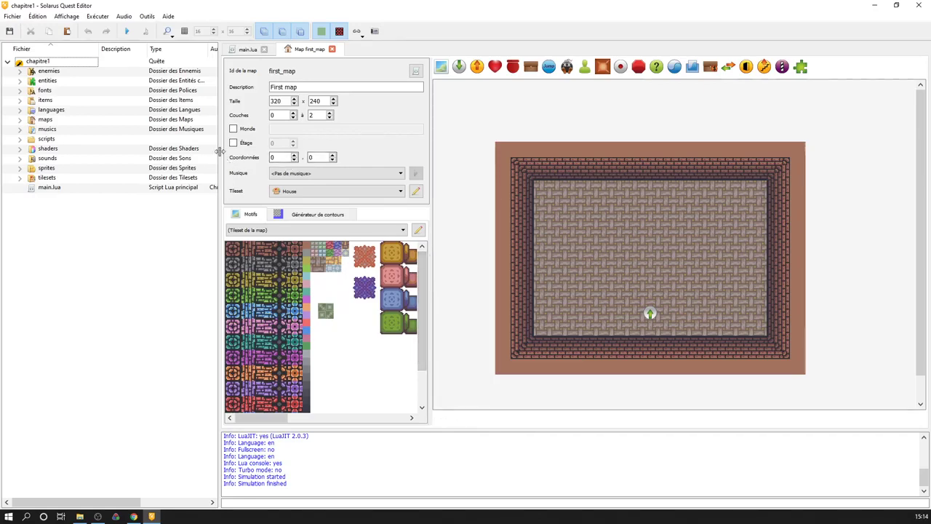
Step: Narrow the file tree, rerun chapitre1 with F5, and review the console log down to 'Simulation finished'
{"action": "mouse_move", "coordinate": [219, 152]}
{"action": "left_mouse_down"}
{"action": "mouse_move", "coordinate": [161, 159]}
{"action": "mouse_move", "coordinate": [176, 159]}
{"action": "left_mouse_up"}
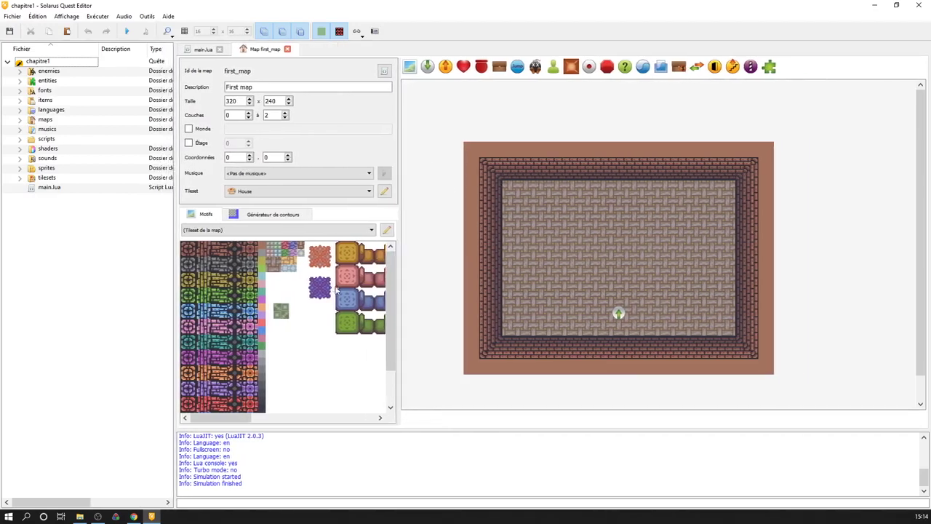
{"action": "key", "text": "F5"}
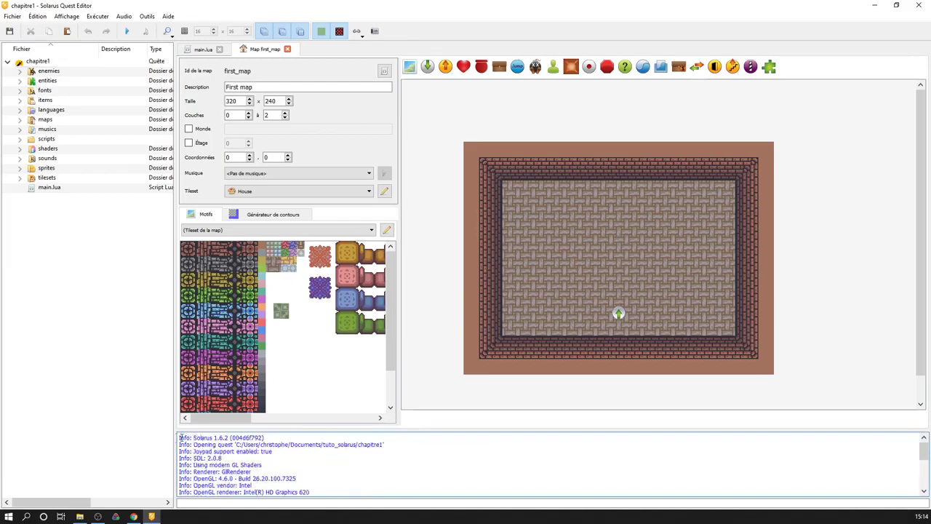
{"action": "left_click_drag", "start_coordinate": [180, 437], "coordinate": [307, 505]}
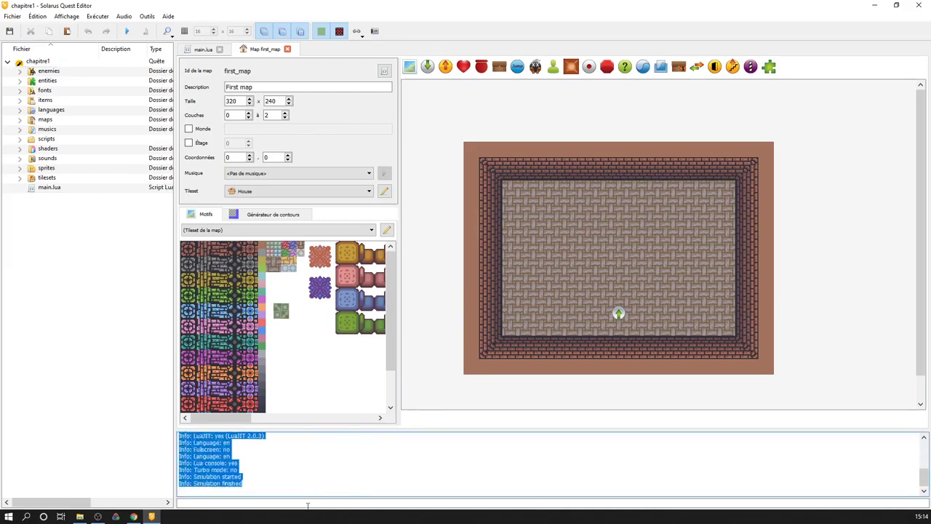
{"action": "left_click", "coordinate": [323, 473]}
{"action": "scroll", "coordinate": [324, 474], "scroll_direction": "up", "scroll_amount": 5}
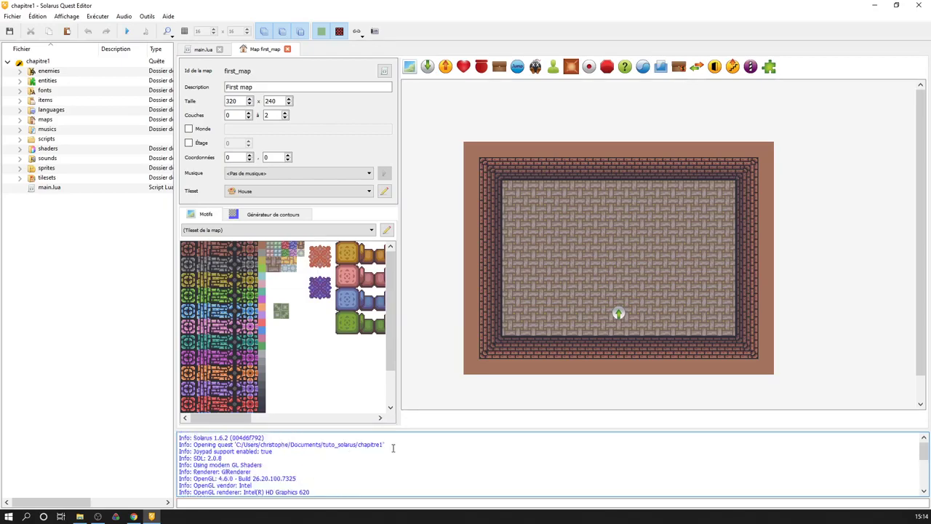
{"action": "scroll", "coordinate": [380, 454], "scroll_direction": "down", "scroll_amount": 3}
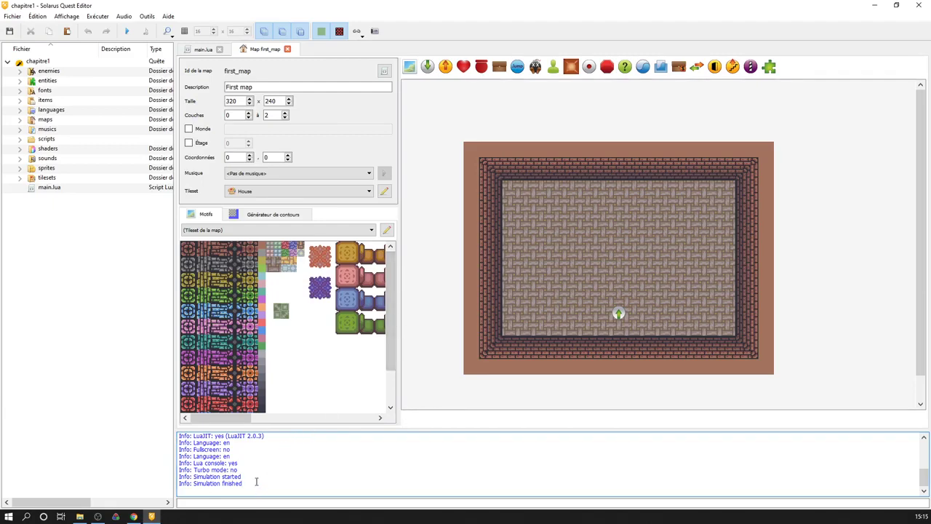
{"action": "left_click_drag", "start_coordinate": [256, 482], "coordinate": [133, 404]}
{"action": "left_click", "coordinate": [339, 489]}
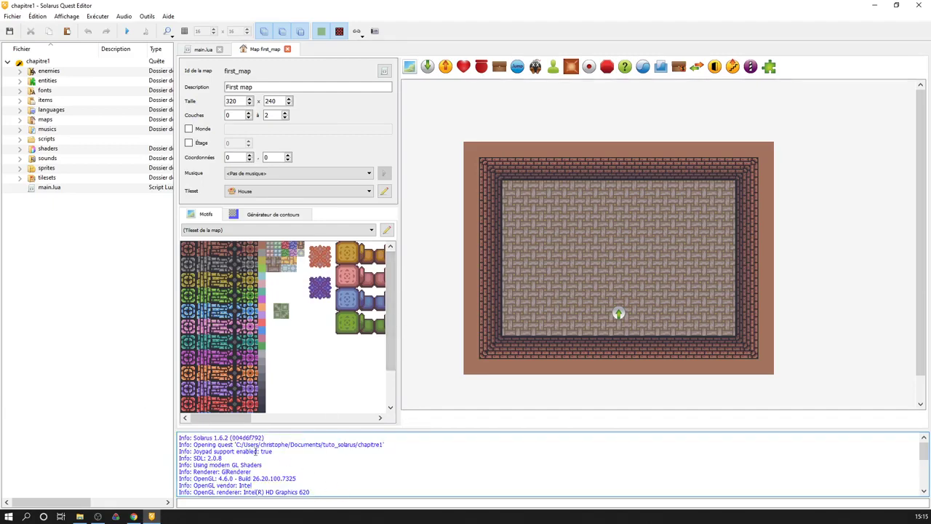
{"action": "scroll", "coordinate": [309, 461], "scroll_direction": "down", "scroll_amount": 5}
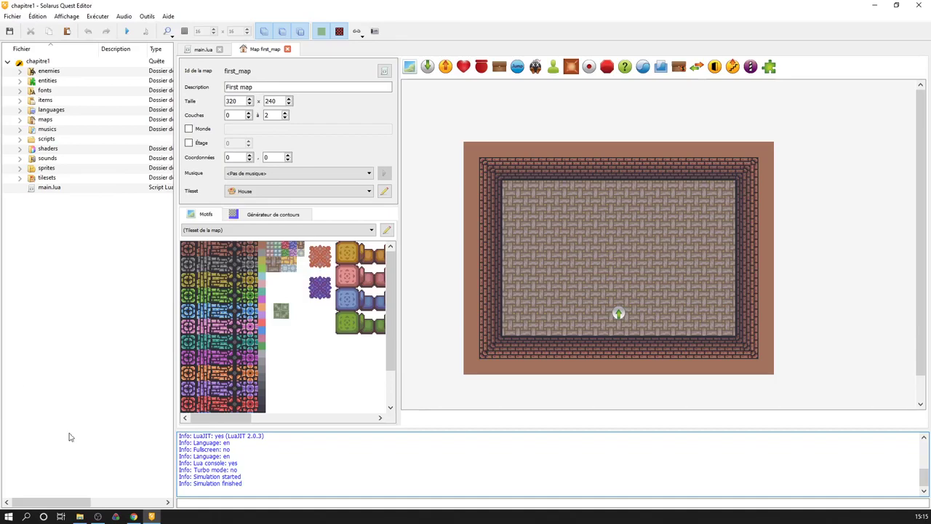
{"action": "left_click", "coordinate": [84, 278]}
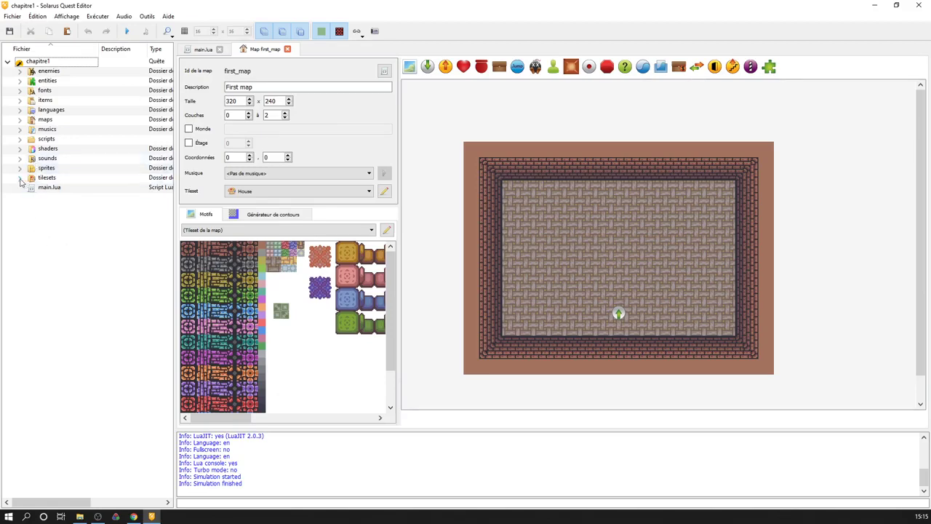